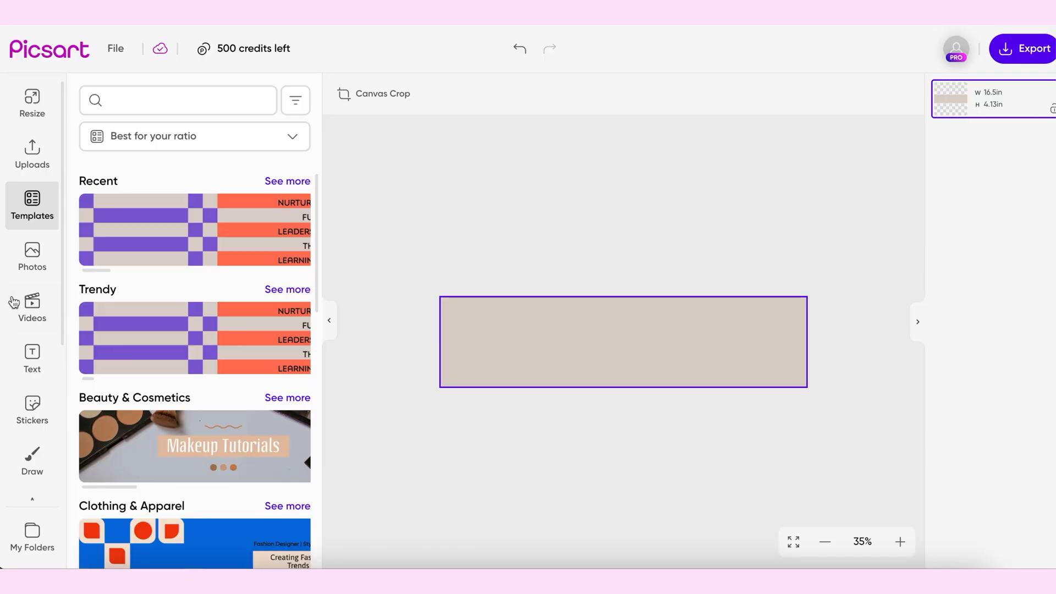
# Step: Set the canvas background to the solid pale yellow color fffadb
pyautogui.scroll(-3, 17, 308)
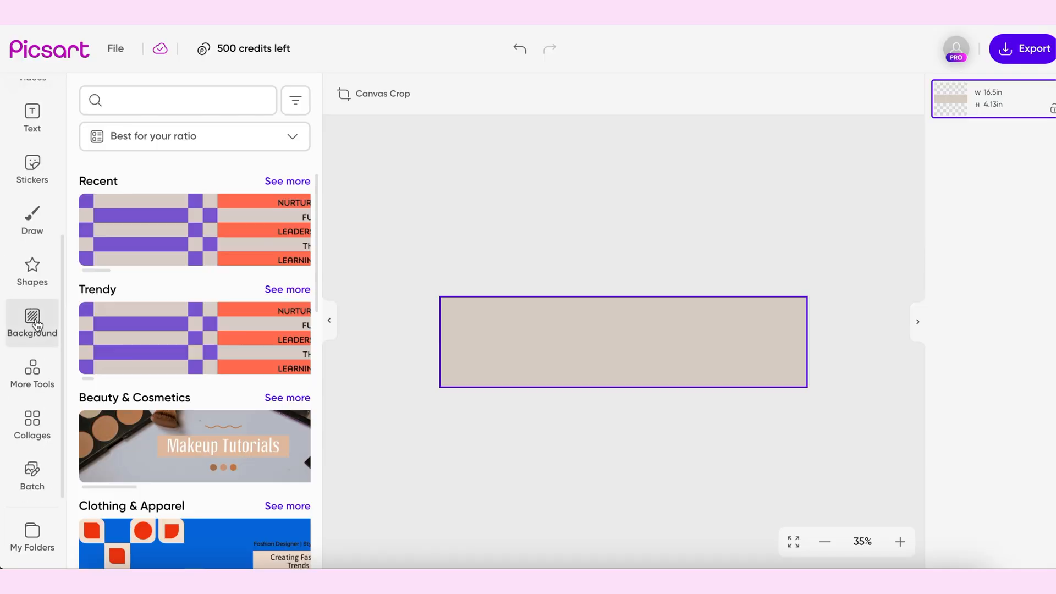
pyautogui.click(453, 220)
pyautogui.click(520, 330)
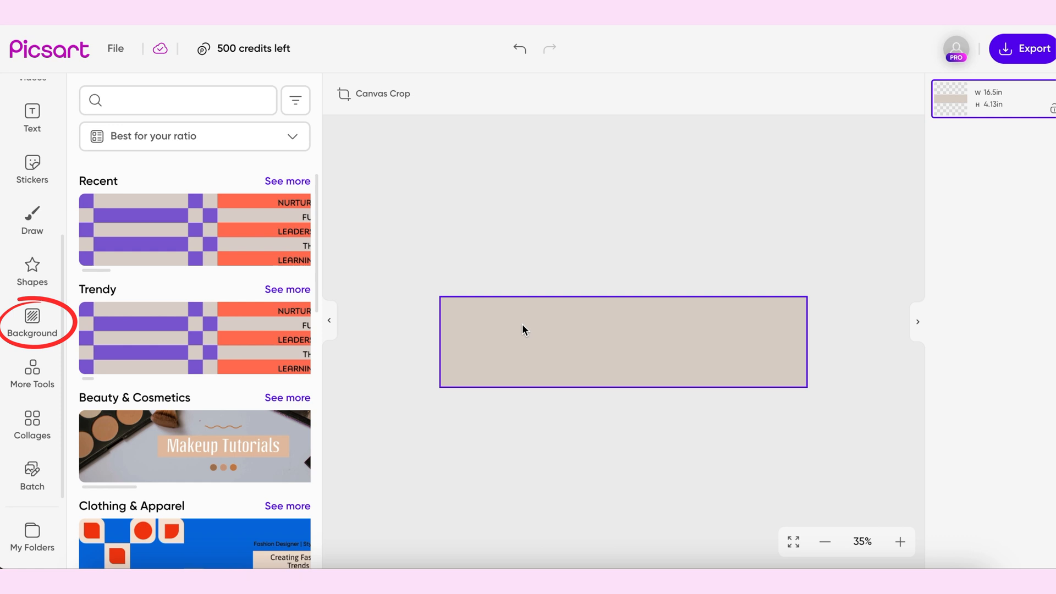
pyautogui.click(13, 332)
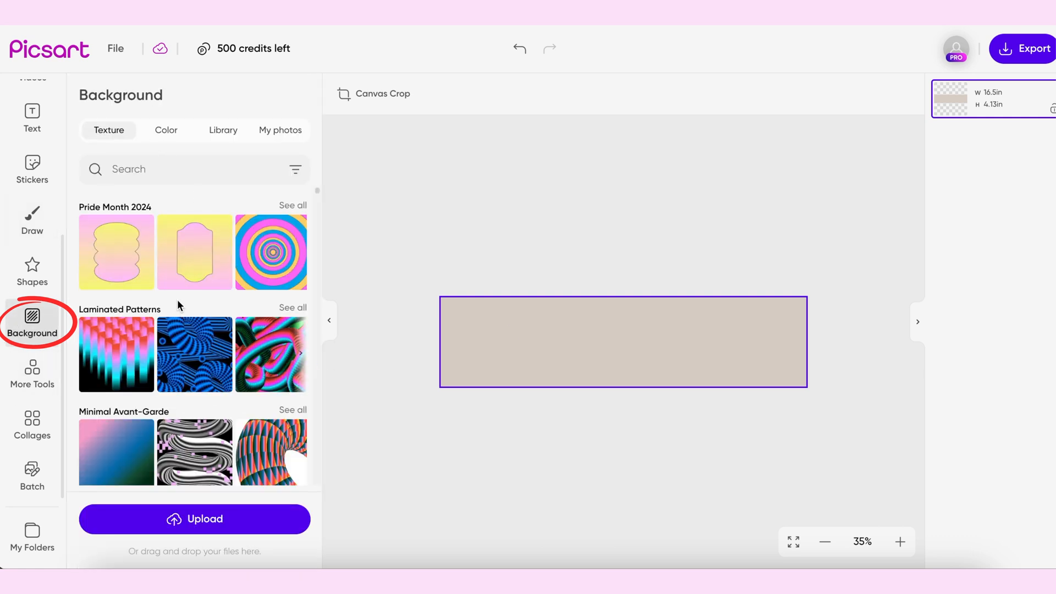
pyautogui.click(159, 129)
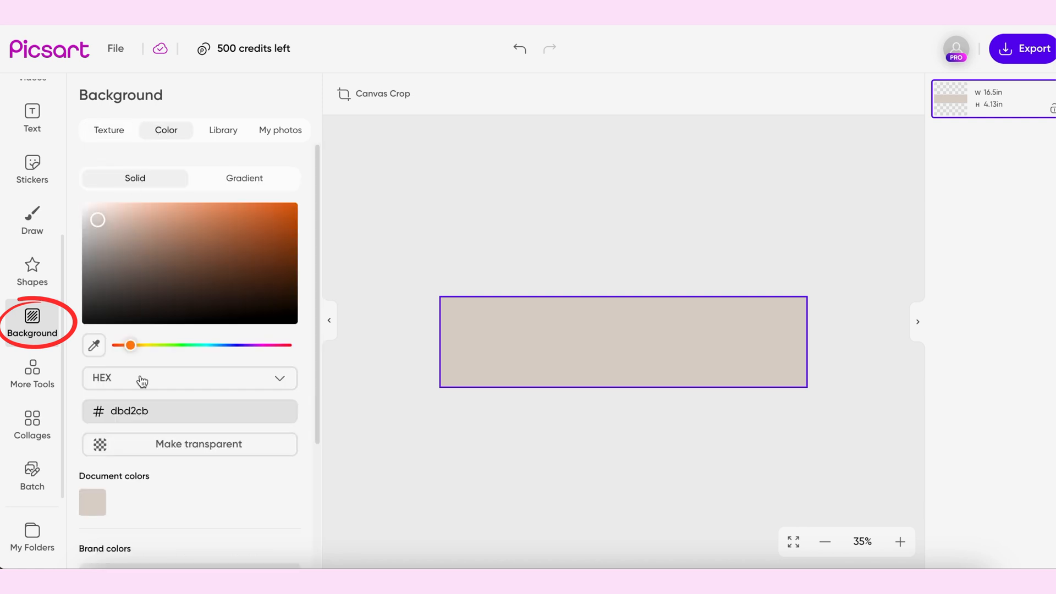
pyautogui.click(145, 345)
pyautogui.moveTo(145, 346); pyautogui.dragTo(143, 345)
pyautogui.moveTo(157, 222); pyautogui.dragTo(118, 195)
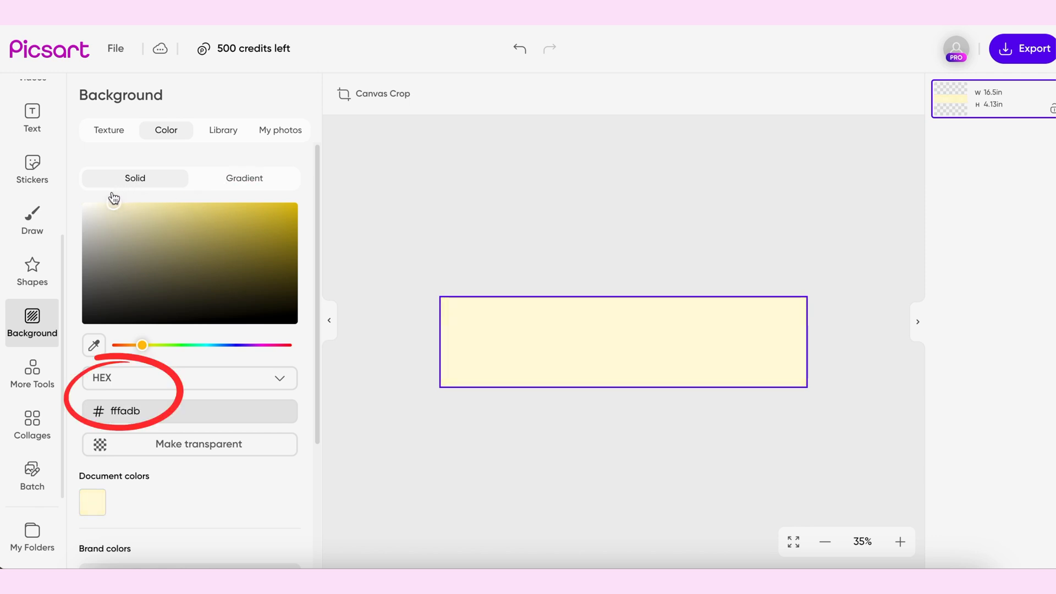
# Step: Add a text element reading "ABC Candle Co." to the canvas
pyautogui.click(900, 542)
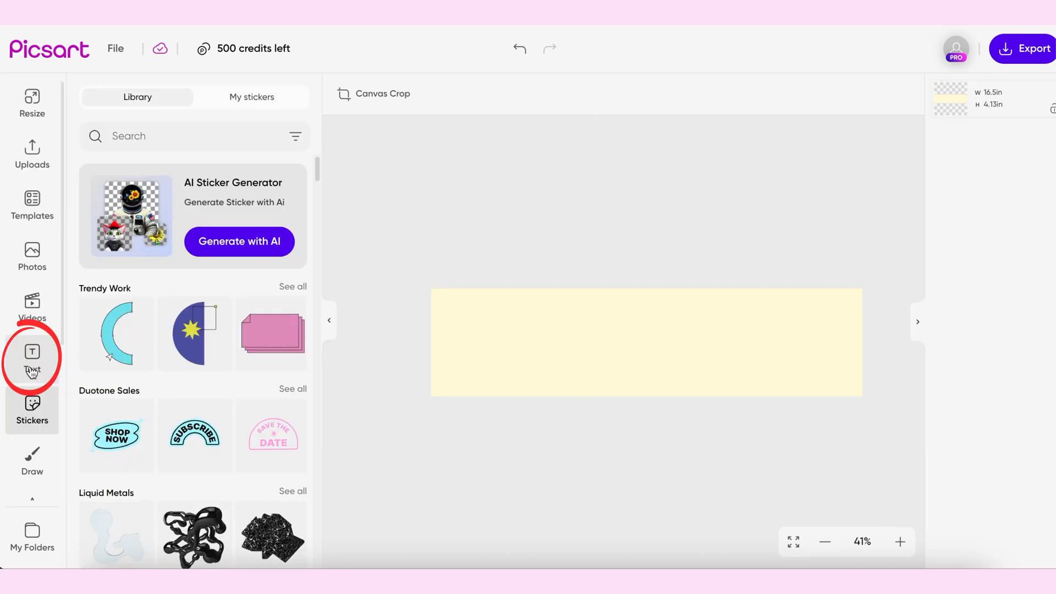
pyautogui.click(32, 370)
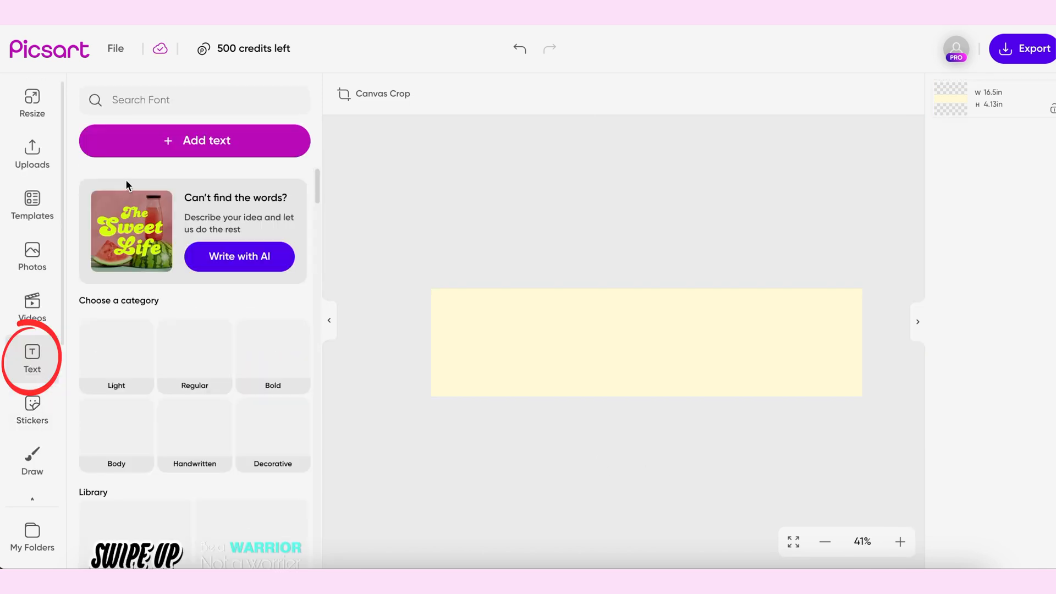
pyautogui.click(190, 145)
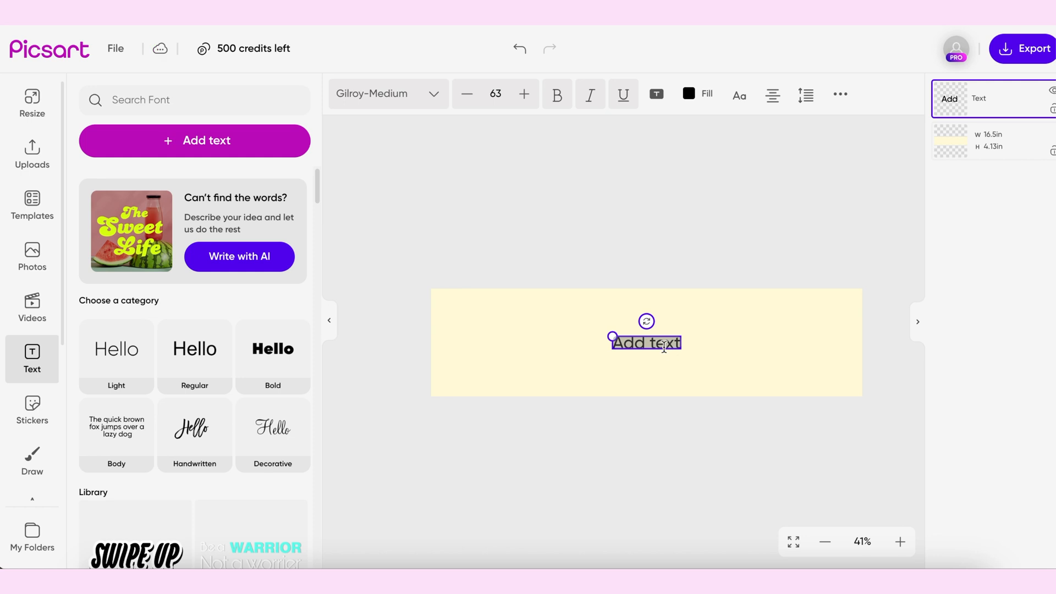
pyautogui.write('ABC Candle Co.')
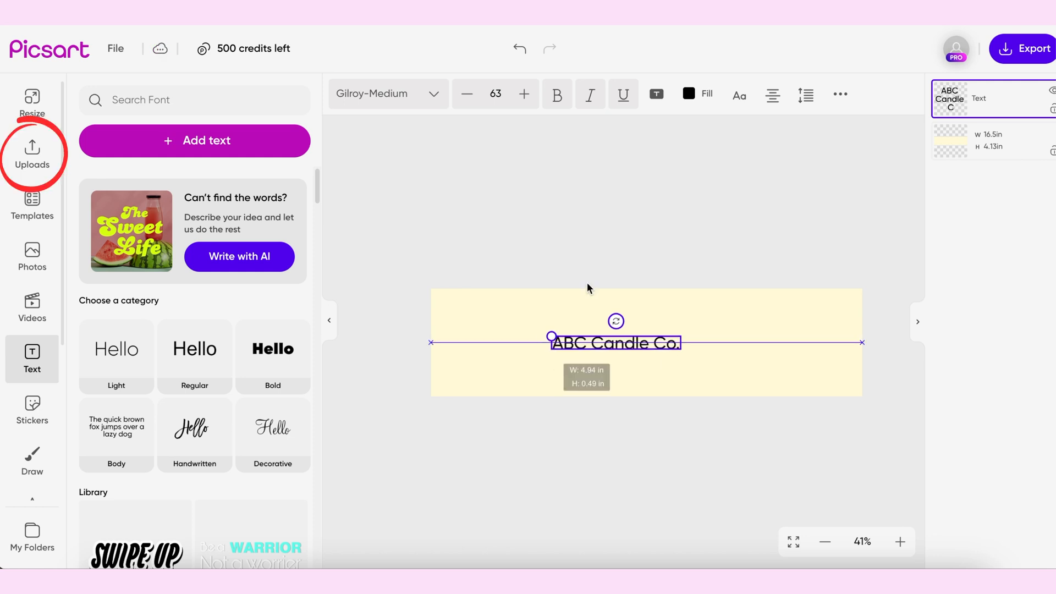
# Step: Set the font size of the candle company text to 80
pyautogui.click(467, 94)
pyautogui.click(467, 93)
pyautogui.click(467, 94)
pyautogui.doubleClick(496, 94)
pyautogui.write('80')
pyautogui.press('Return')
# Step: Change the font of the candle company text to Sigmar One
pyautogui.click(355, 84)
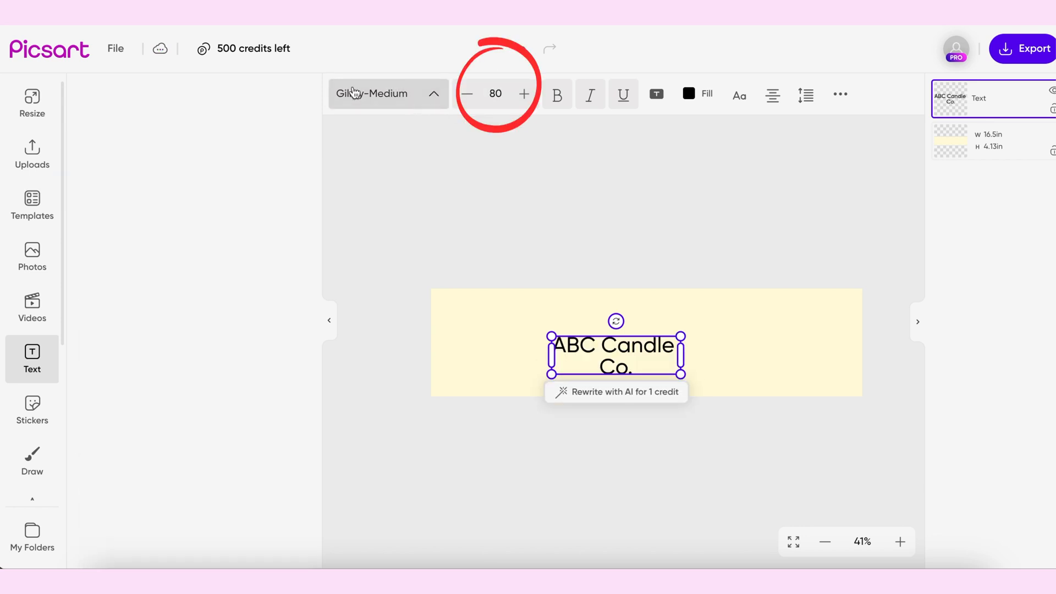
pyautogui.scroll(-4, 192, 359)
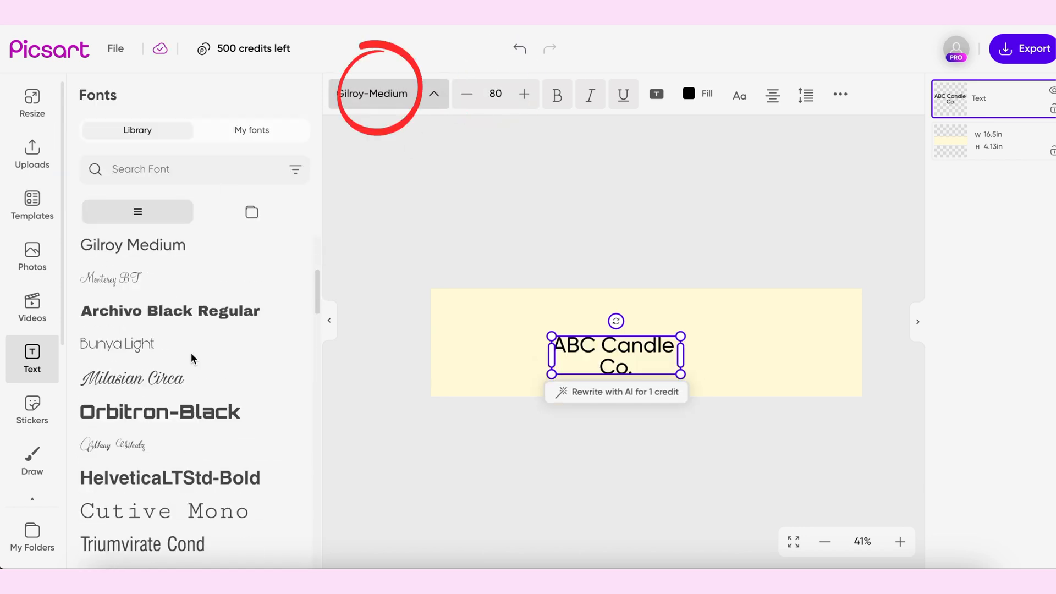
pyautogui.click(193, 311)
pyautogui.scroll(-2, 193, 330)
pyautogui.click(149, 475)
# Step: Adjust the letter spacing and line height of the candle company text
pyautogui.click(806, 95)
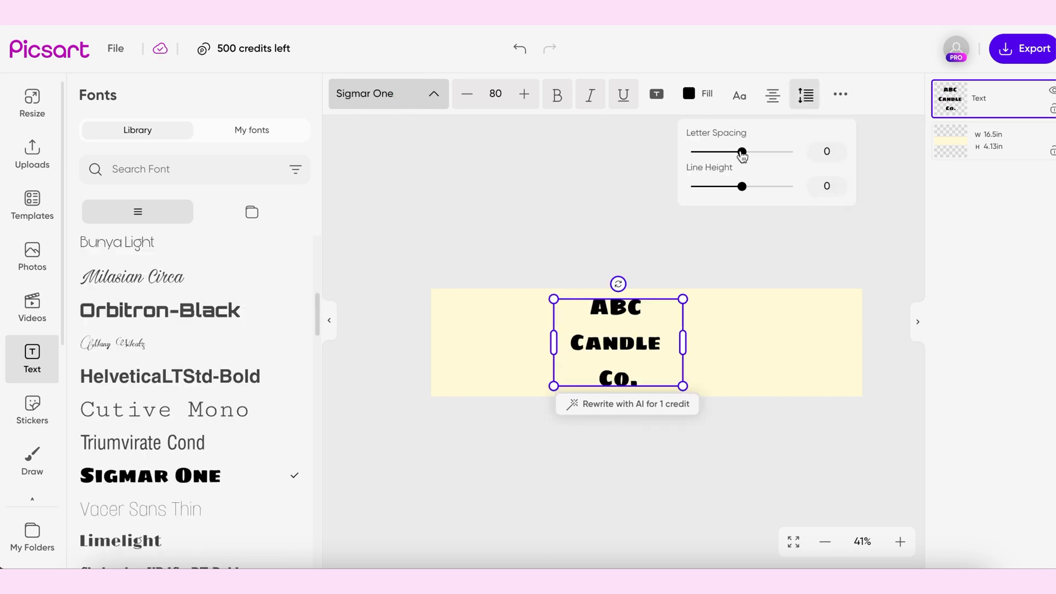
pyautogui.moveTo(741, 158); pyautogui.dragTo(721, 187)
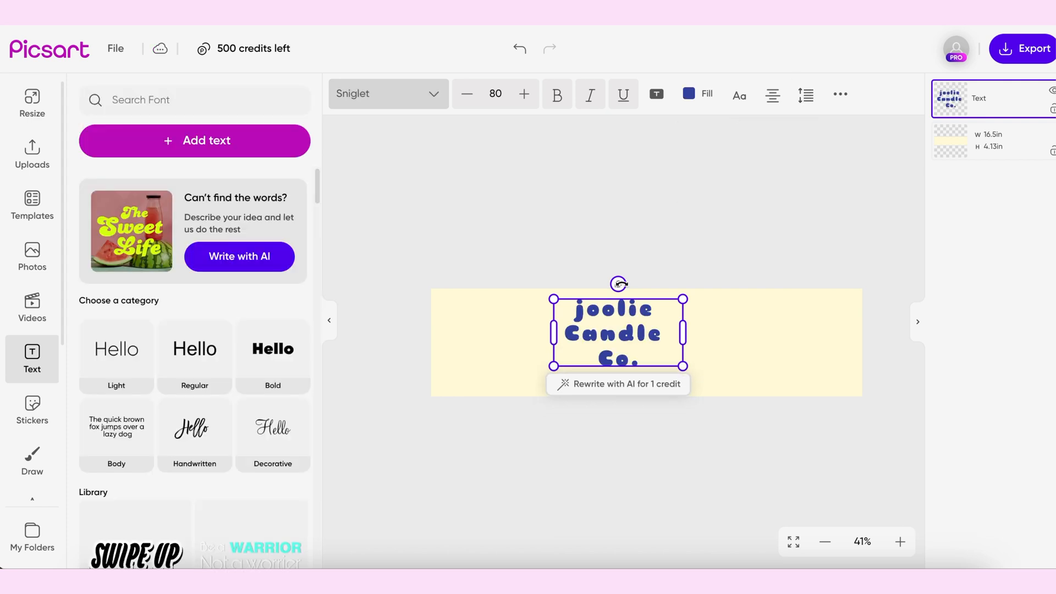
pyautogui.moveTo(618, 282)
pyautogui.mouseDown()
pyautogui.moveTo(646, 280)
pyautogui.moveTo(593, 314)
pyautogui.moveTo(572, 347)
pyautogui.moveTo(586, 282)
pyautogui.moveTo(622, 260)
pyautogui.moveTo(617, 282)
pyautogui.moveTo(579, 305)
pyautogui.moveTo(570, 332)
pyautogui.moveTo(580, 302)
pyautogui.moveTo(618, 282)
pyautogui.mouseUp()
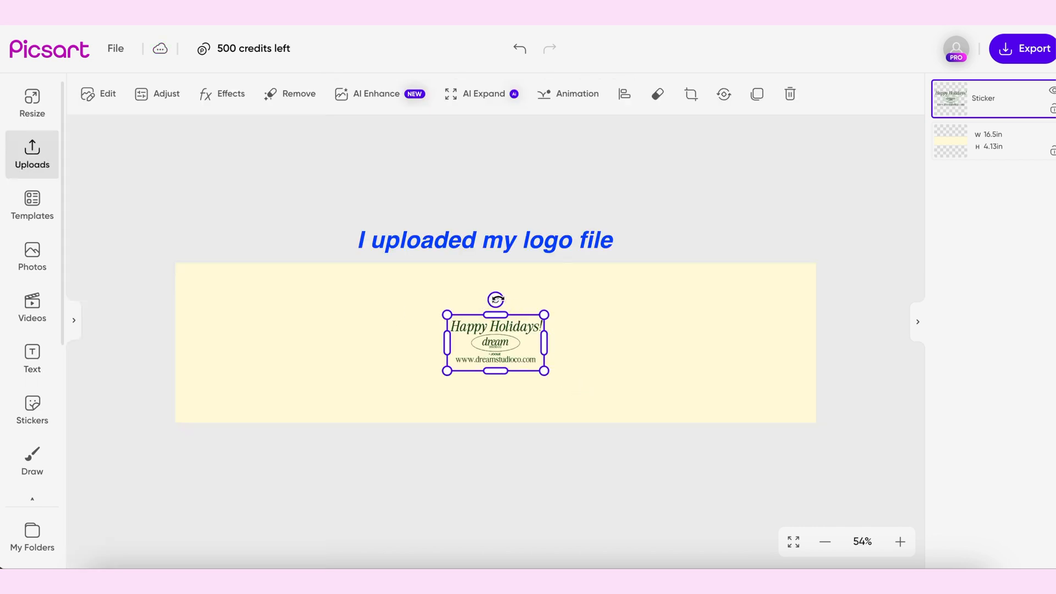
# Step: Rotate the "Happy Holidays!" logo a quarter turn counter-clockwise and place it near the canvas's left end
pyautogui.moveTo(497, 299); pyautogui.dragTo(255, 352)
pyautogui.click(126, 350)
# Step: Search the sticker library for "christmas" and browse the stickers
pyautogui.scroll(-1, 34, 326)
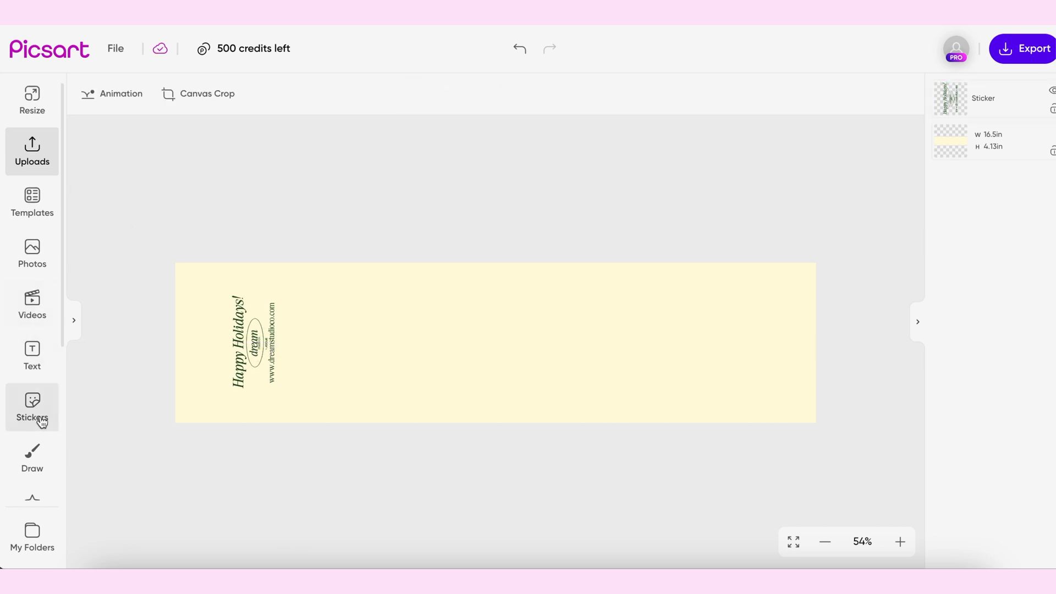
pyautogui.click(39, 410)
pyautogui.click(153, 131)
pyautogui.write('christmas')
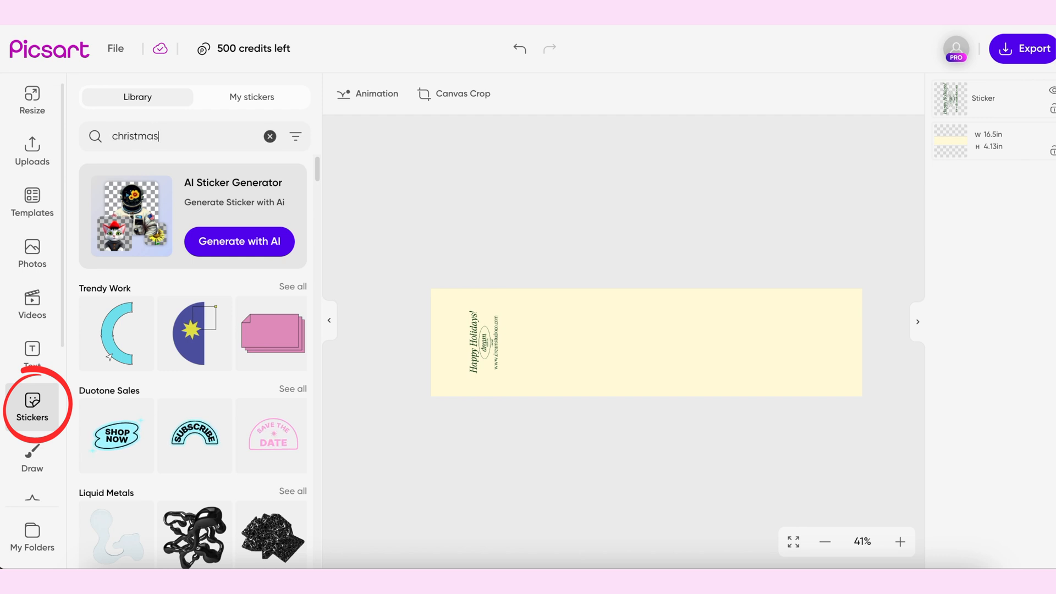
pyautogui.press('Return')
pyautogui.scroll(-5, 220, 382)
pyautogui.scroll(-3, 220, 383)
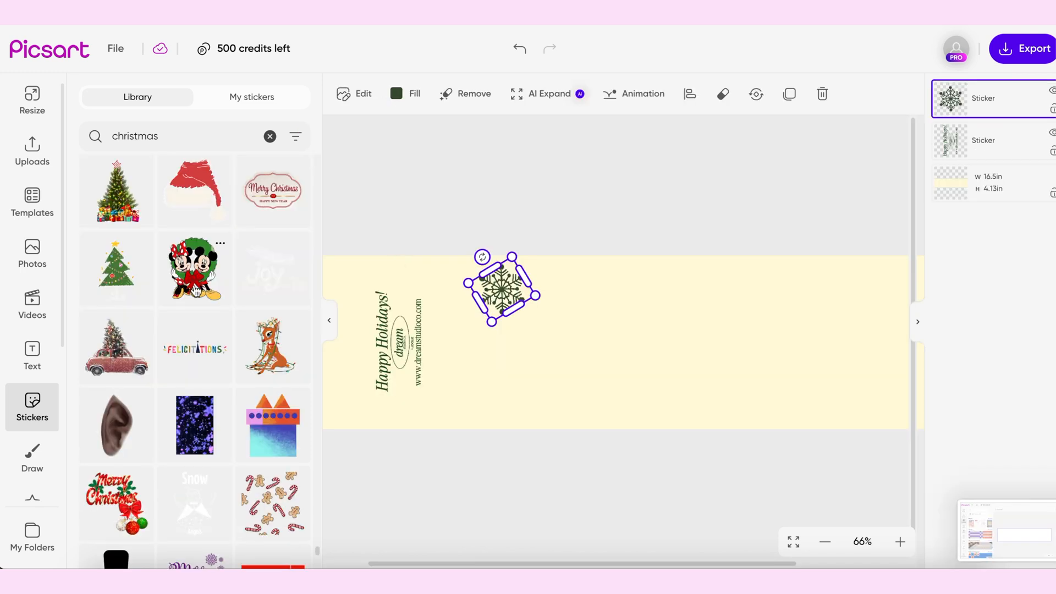
# Step: Add the sticker of a red car carrying a Christmas tree below the snowflake and duplicate it
pyautogui.scroll(5, 179, 293)
pyautogui.scroll(-5, 184, 332)
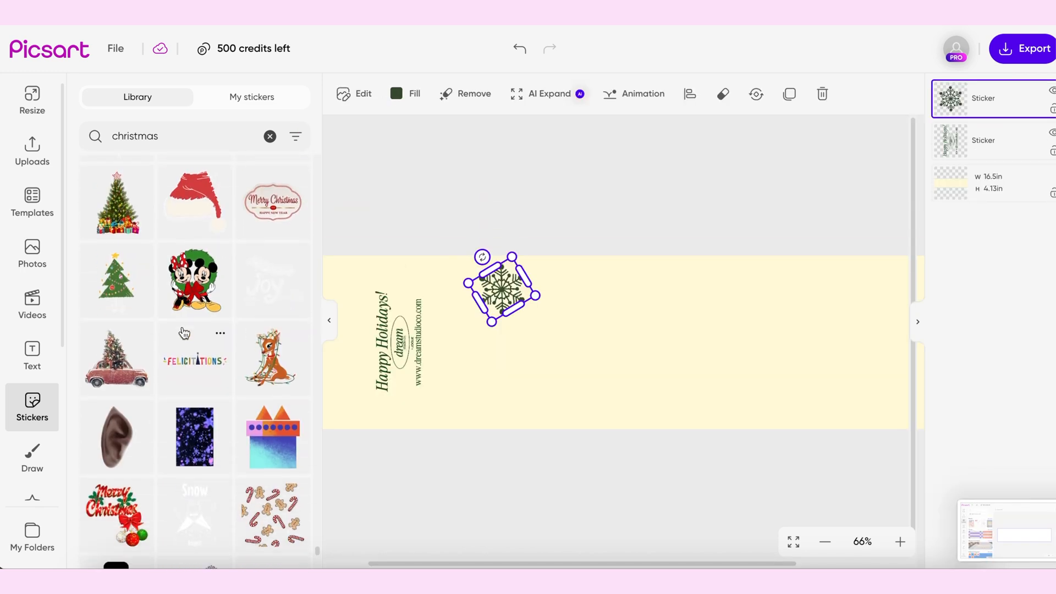
pyautogui.click(117, 352)
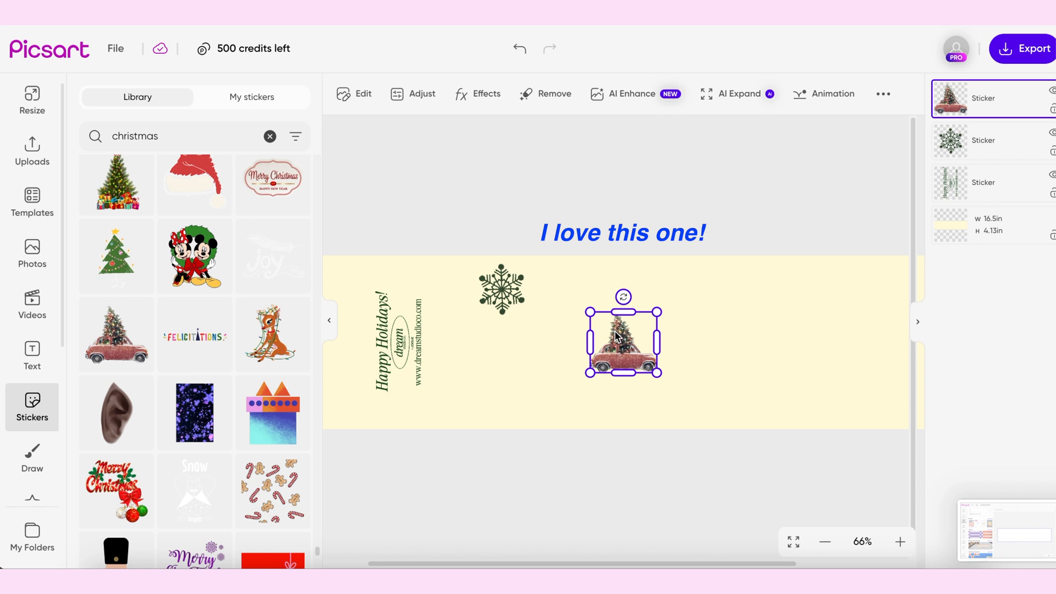
pyautogui.moveTo(623, 350); pyautogui.dragTo(392, 346)
pyautogui.press('super+d')
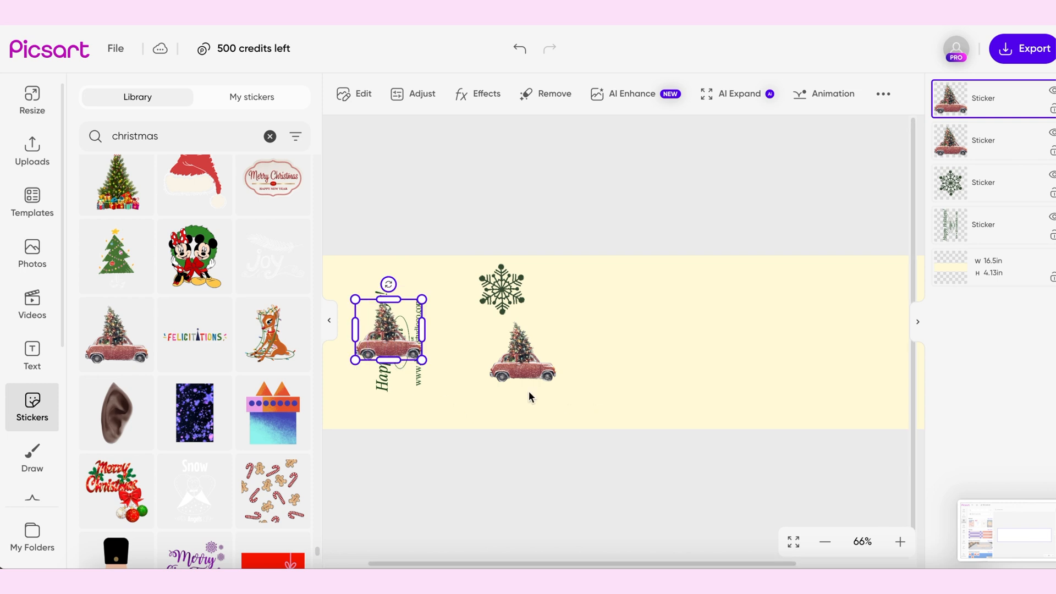
# Step: Rotate the car sticker copy that overlaps the logo counter-clockwise
pyautogui.click(562, 403)
pyautogui.click(825, 541)
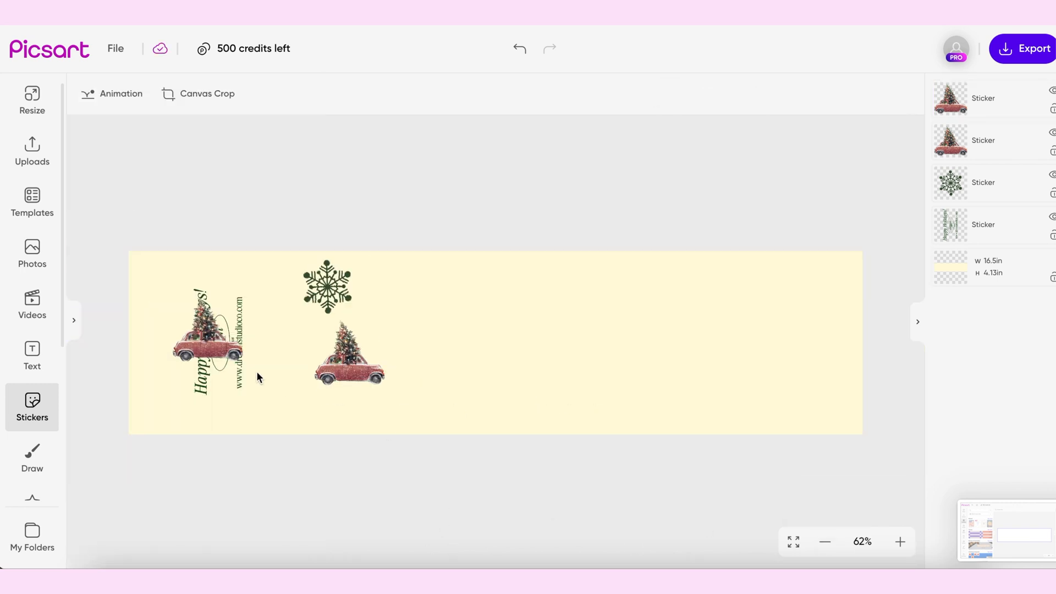
pyautogui.click(204, 321)
pyautogui.moveTo(208, 283); pyautogui.dragTo(174, 358)
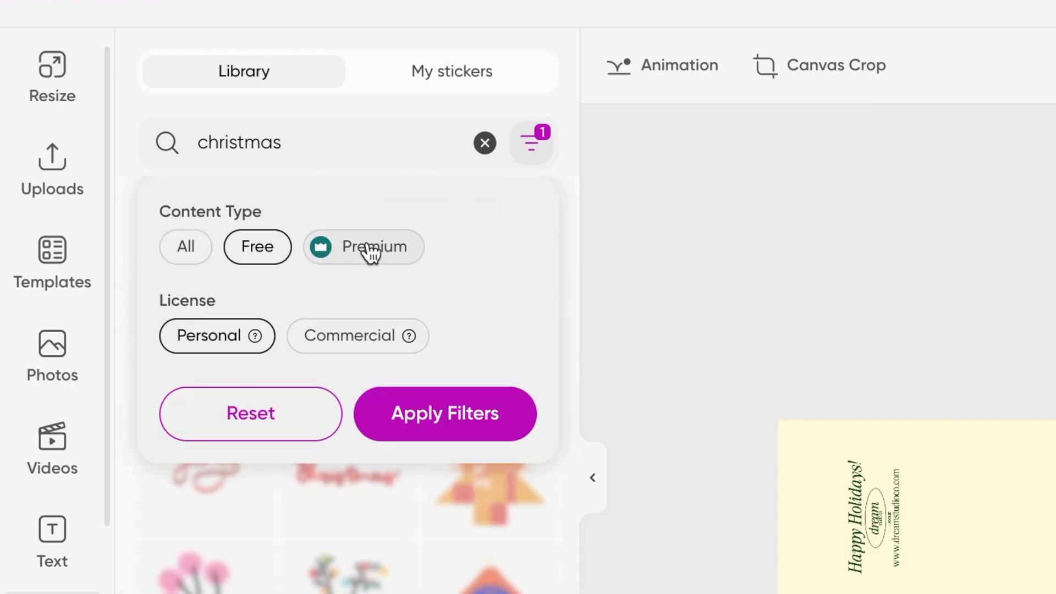
# Step: Filter the christmas stickers to Free content with a Commercial license
pyautogui.click(372, 252)
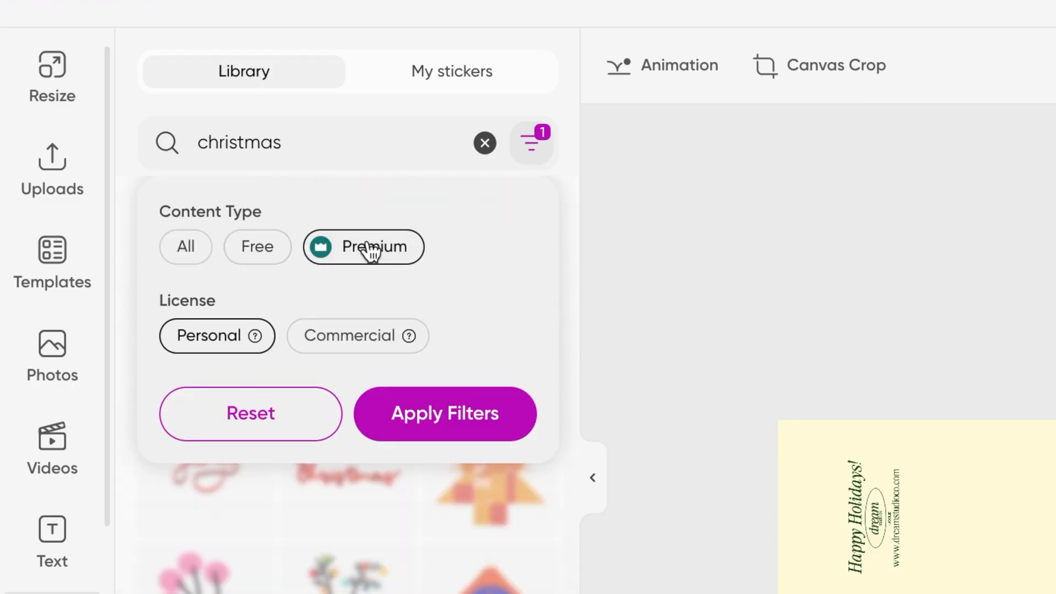
pyautogui.click(264, 248)
pyautogui.click(338, 346)
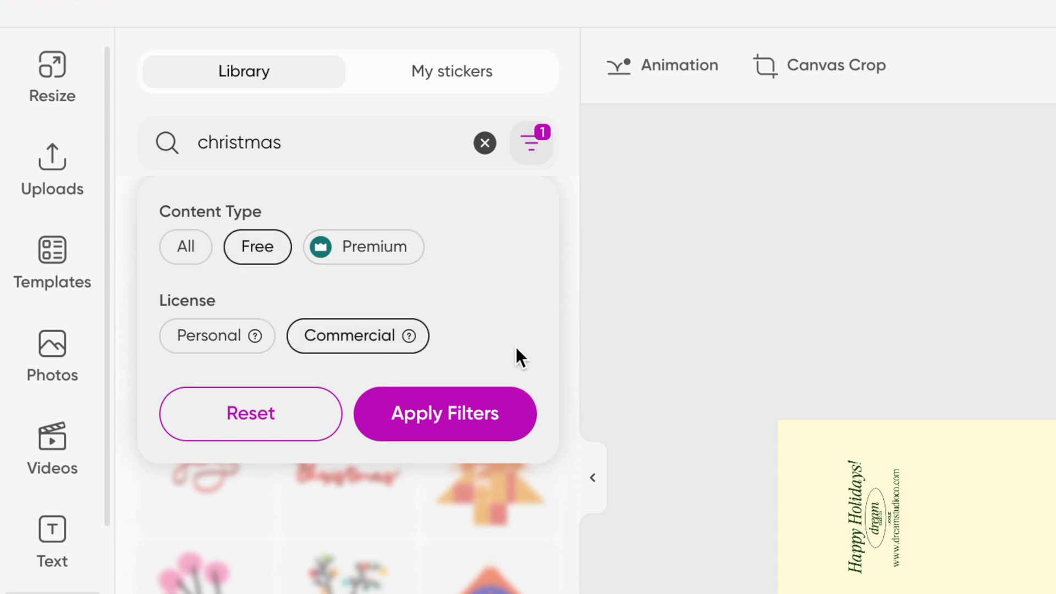
pyautogui.click(471, 435)
pyautogui.scroll(-12, 211, 443)
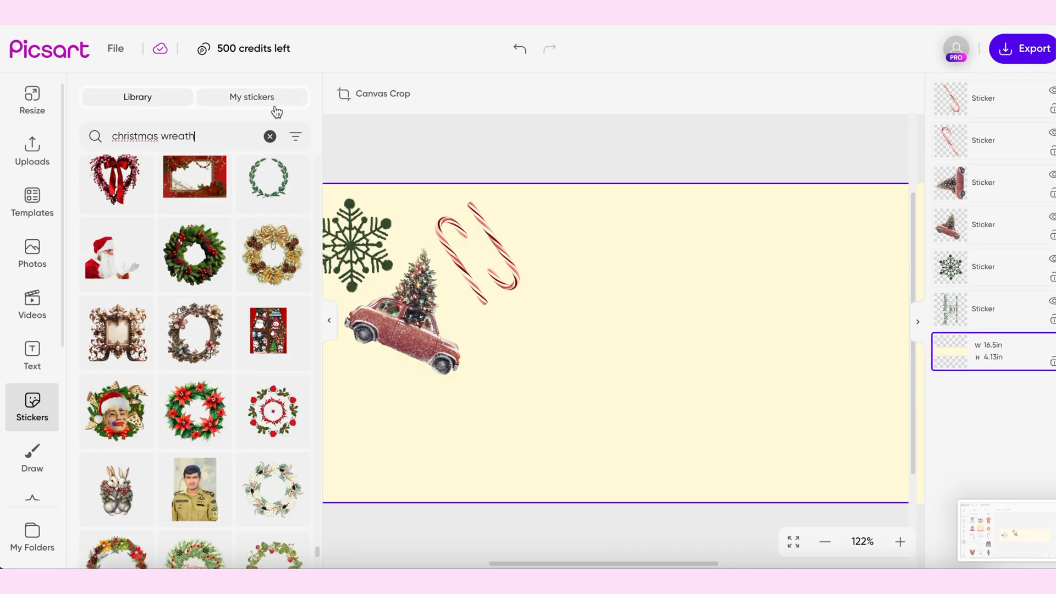
# Step: Add a green wreath sticker, sized and placed beside the car and below the candy canes
pyautogui.scroll(-7, 186, 428)
pyautogui.scroll(-6, 186, 428)
pyautogui.click(116, 380)
pyautogui.moveTo(656, 350); pyautogui.dragTo(583, 391)
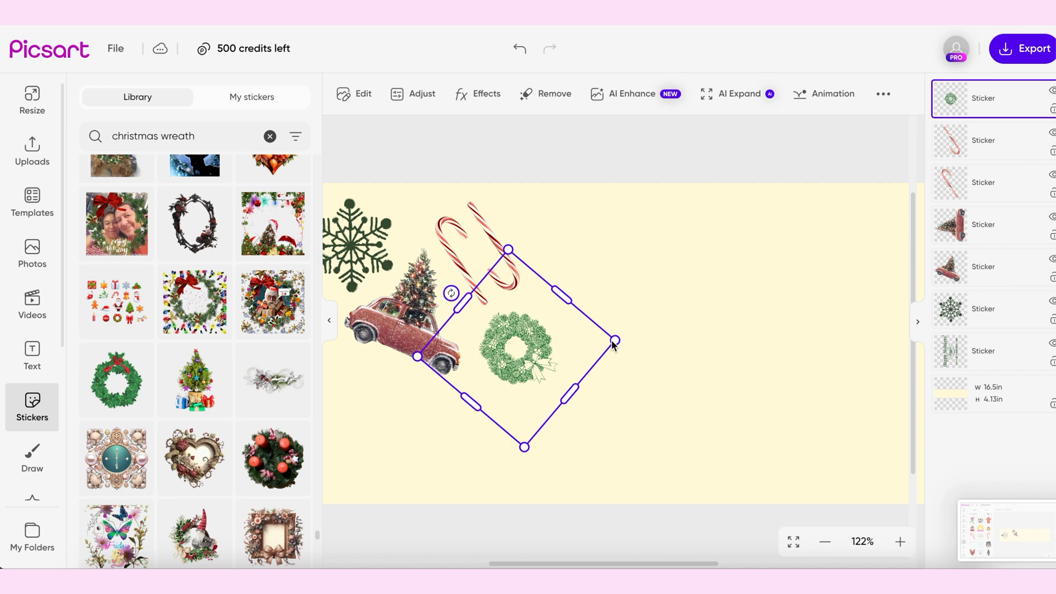
pyautogui.moveTo(614, 341); pyautogui.dragTo(657, 338)
pyautogui.moveTo(544, 356); pyautogui.dragTo(516, 364)
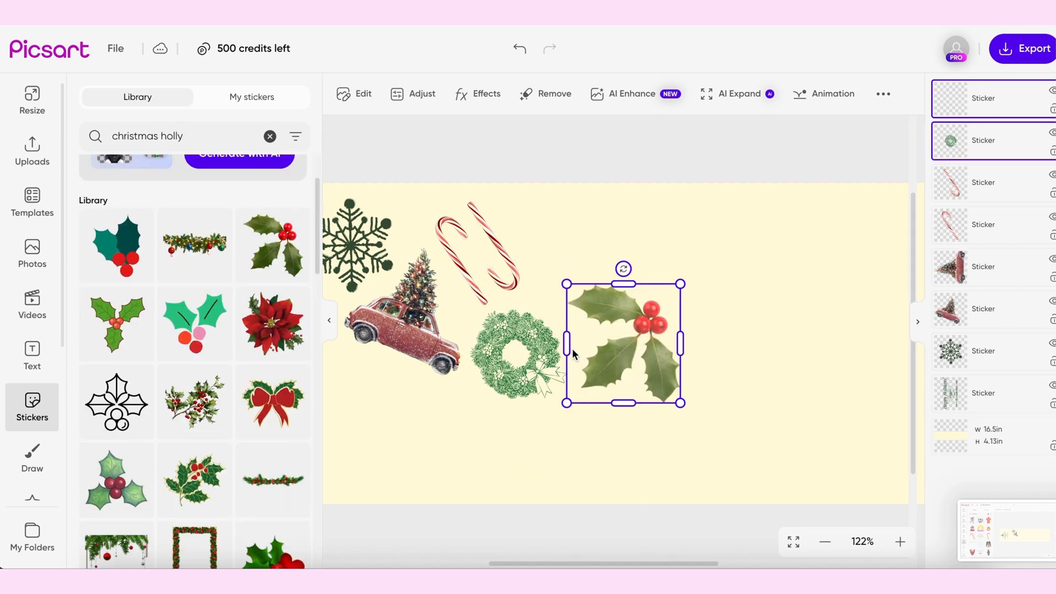
# Step: Scale the holly sticker down slightly and place it to the right of the candy canes, above the wreath
pyautogui.moveTo(610, 329); pyautogui.dragTo(576, 227)
pyautogui.moveTo(619, 314); pyautogui.dragTo(622, 335)
pyautogui.moveTo(635, 238); pyautogui.dragTo(636, 266)
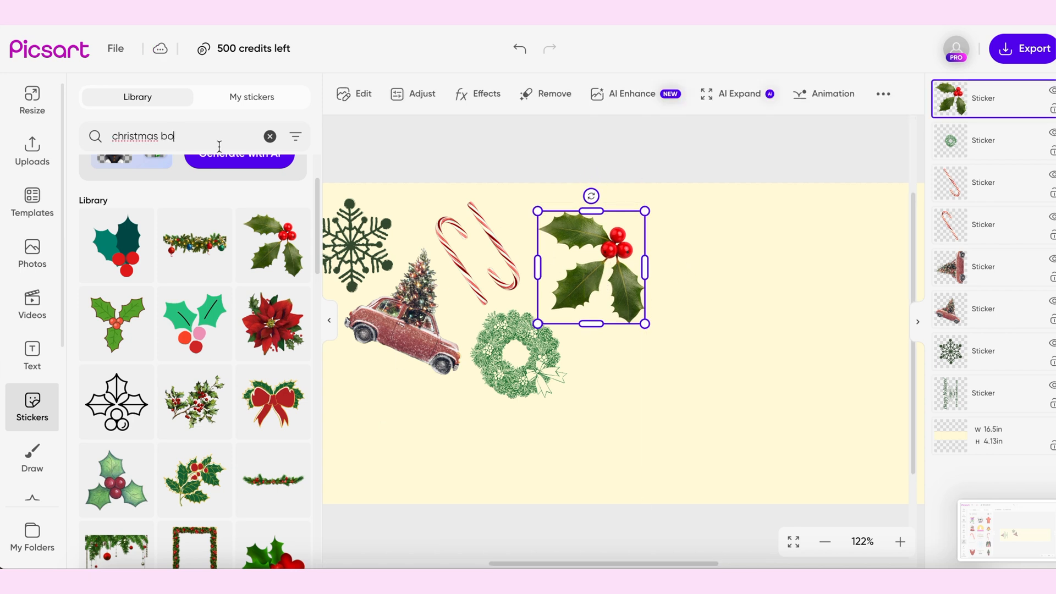
# Step: Search the sticker library for "christmas bow"
pyautogui.write('w')
pyautogui.scroll(-3, 144, 314)
# Step: Try a red ribbon bow sticker below the holly, then remove it
pyautogui.moveTo(144, 315); pyautogui.dragTo(640, 385)
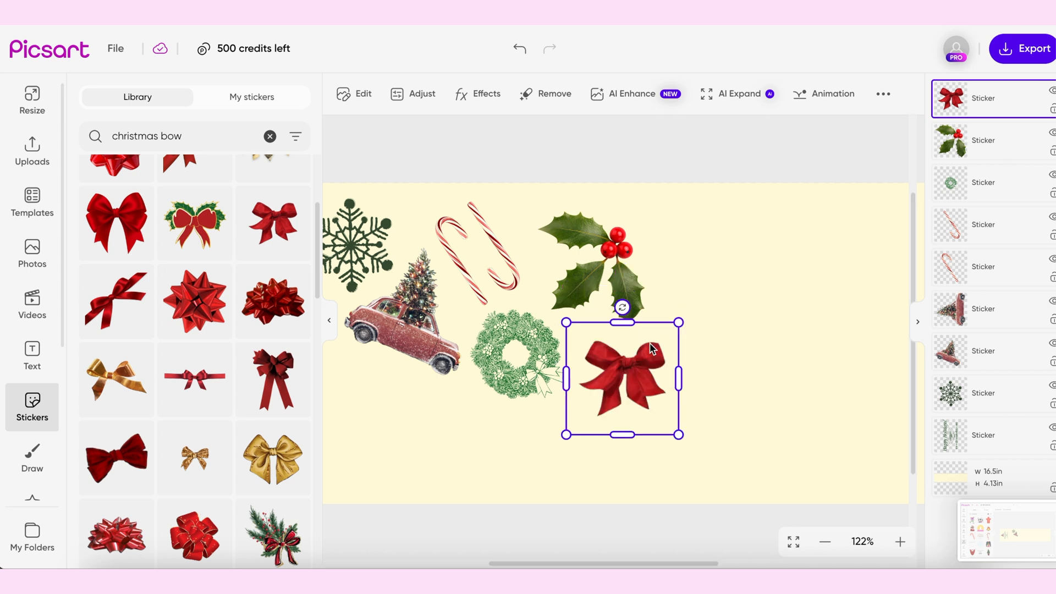
pyautogui.moveTo(651, 344); pyautogui.dragTo(653, 334)
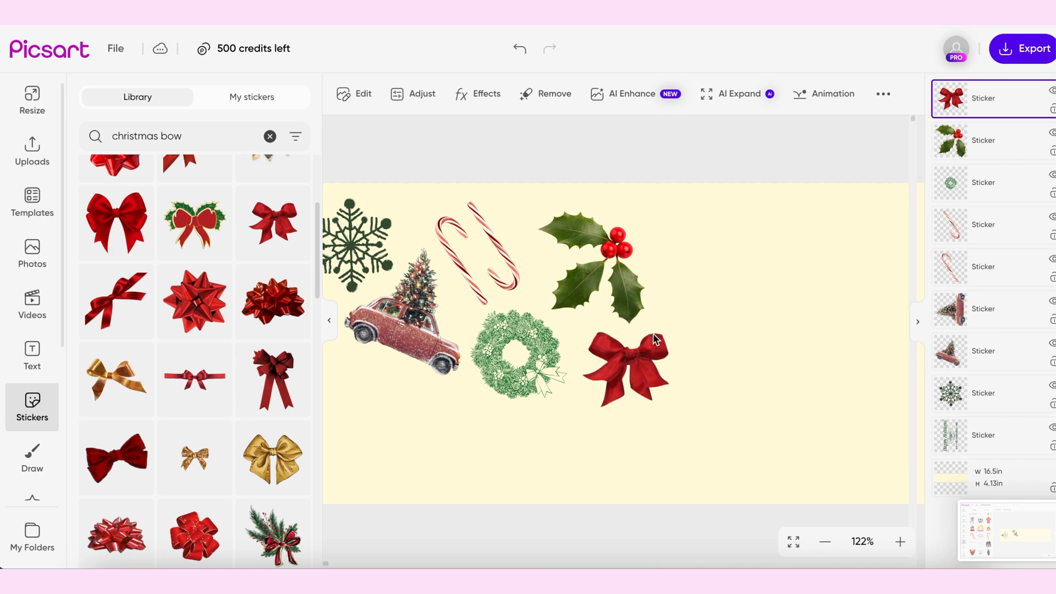
pyautogui.click(644, 363)
pyautogui.press('Delete')
# Step: Try a pale pink bow sticker beside the wreath, then remove it
pyautogui.scroll(-10, 205, 380)
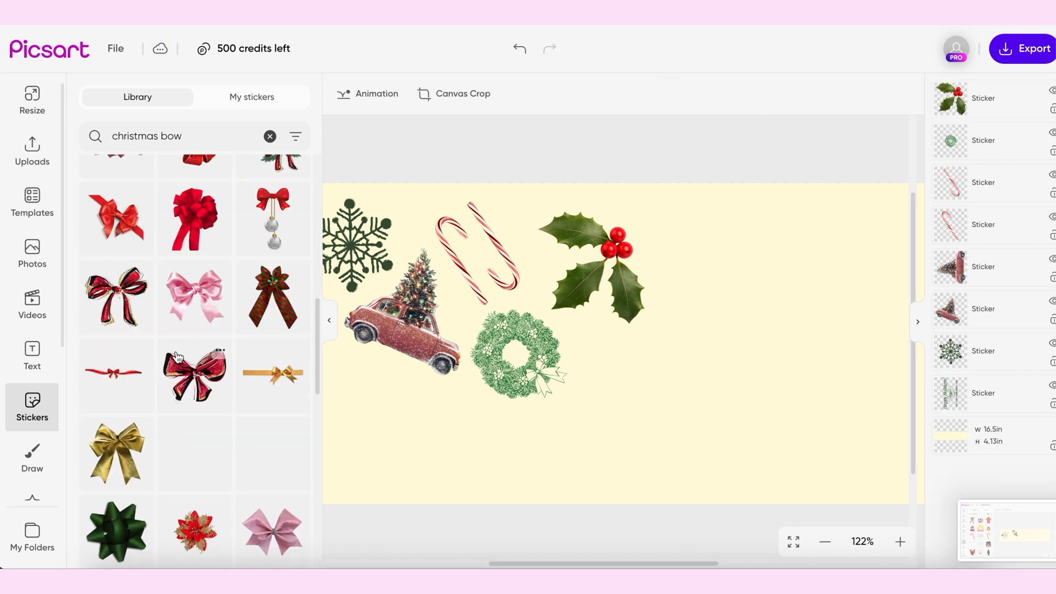
pyautogui.click(208, 304)
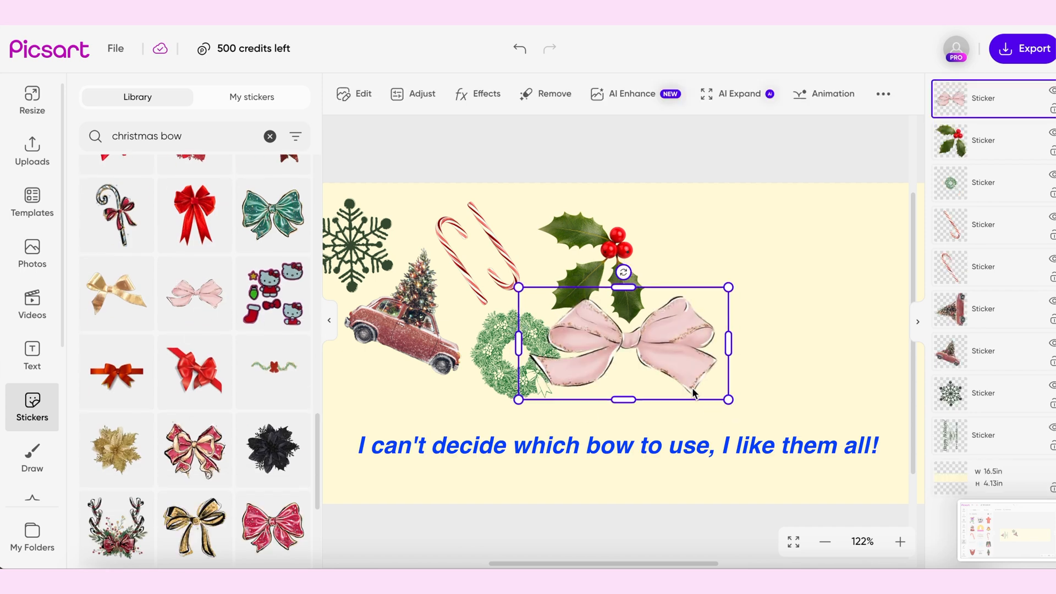
pyautogui.moveTo(687, 377); pyautogui.dragTo(740, 382)
pyautogui.press('Delete')
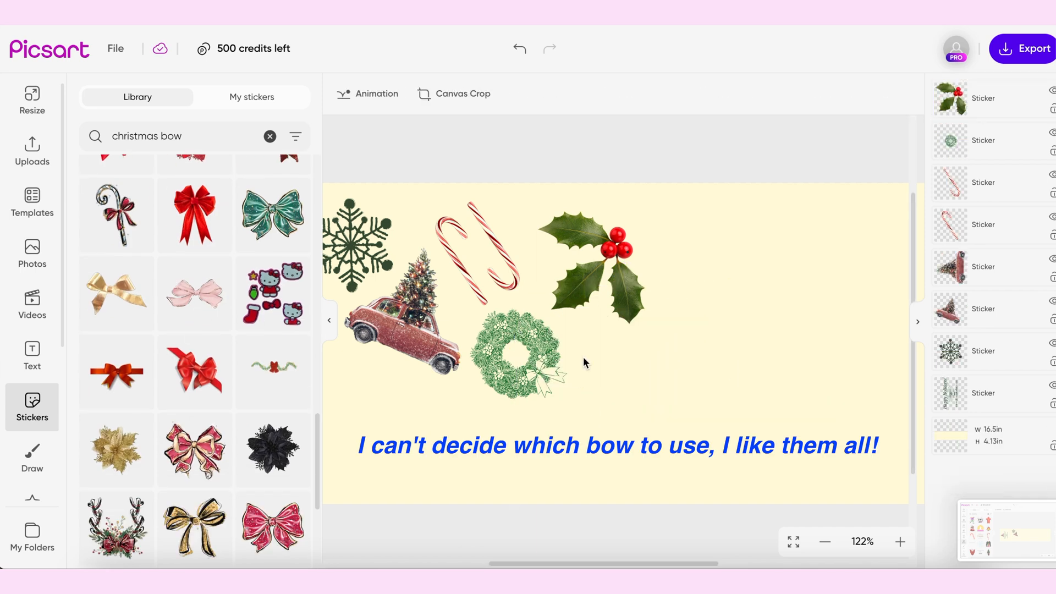
# Step: Add the dark green bow with gold edges, scaled down and placed to the right of the wreath
pyautogui.scroll(-4, 204, 385)
pyautogui.click(194, 388)
pyautogui.moveTo(566, 288); pyautogui.dragTo(600, 319)
pyautogui.moveTo(654, 356); pyautogui.dragTo(634, 369)
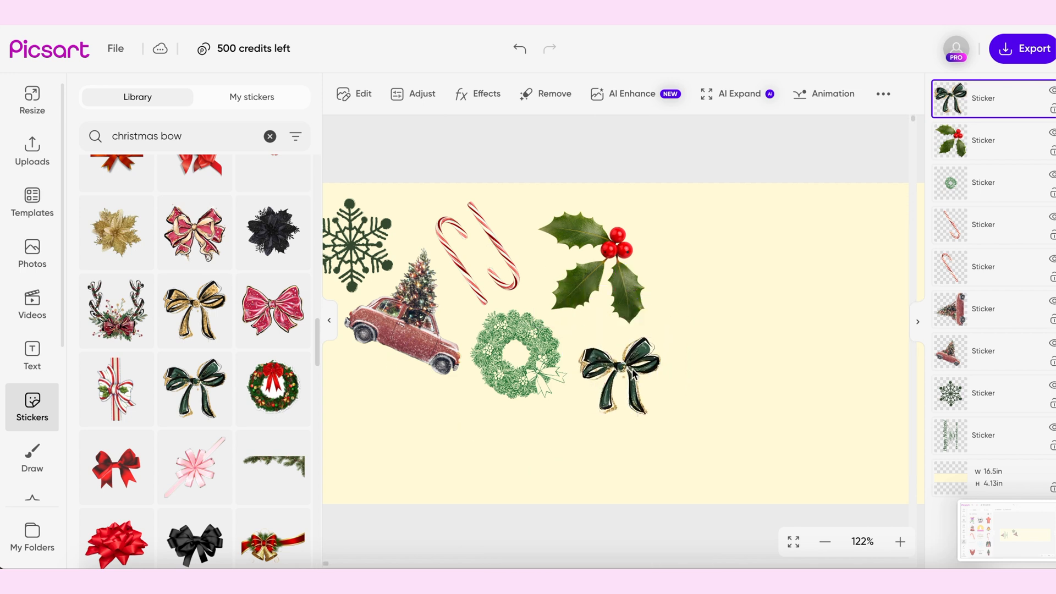
# Step: Add the pink snowflake-patterned bow to the right of the holly and shift the dark green bow slightly lower
pyautogui.scroll(-12, 264, 342)
pyautogui.click(272, 324)
pyautogui.moveTo(623, 329); pyautogui.dragTo(734, 313)
pyautogui.moveTo(621, 347)
pyautogui.mouseDown()
pyautogui.moveTo(694, 293)
pyautogui.moveTo(639, 362)
pyautogui.moveTo(629, 359)
pyautogui.mouseUp()
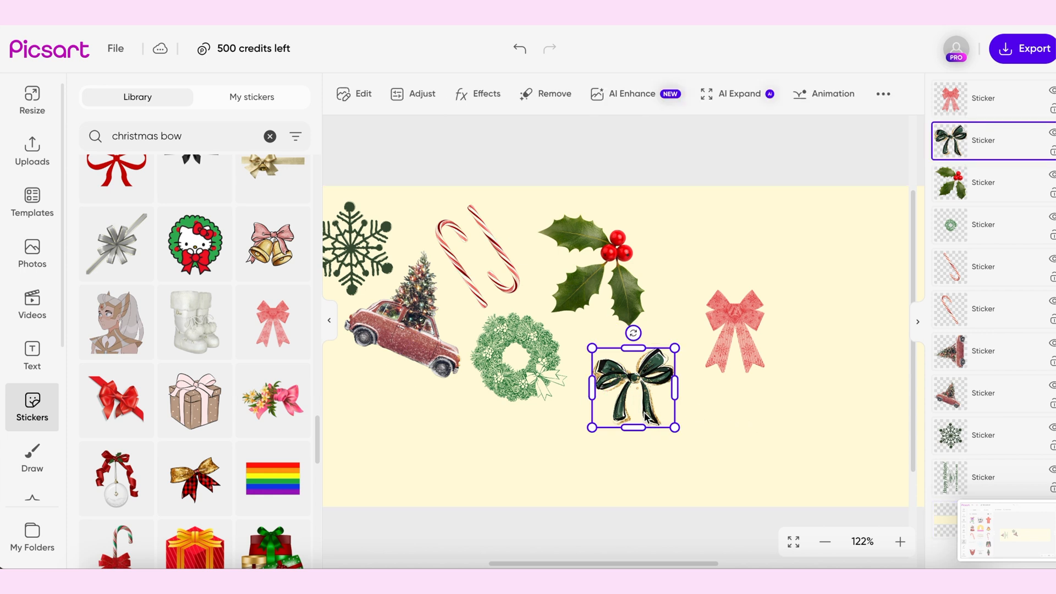
# Step: Delete the dark green bow and move the pink snowflake-patterned bow into its place below the holly
pyautogui.press('Delete')
pyautogui.moveTo(739, 318); pyautogui.dragTo(619, 361)
pyautogui.click(741, 360)
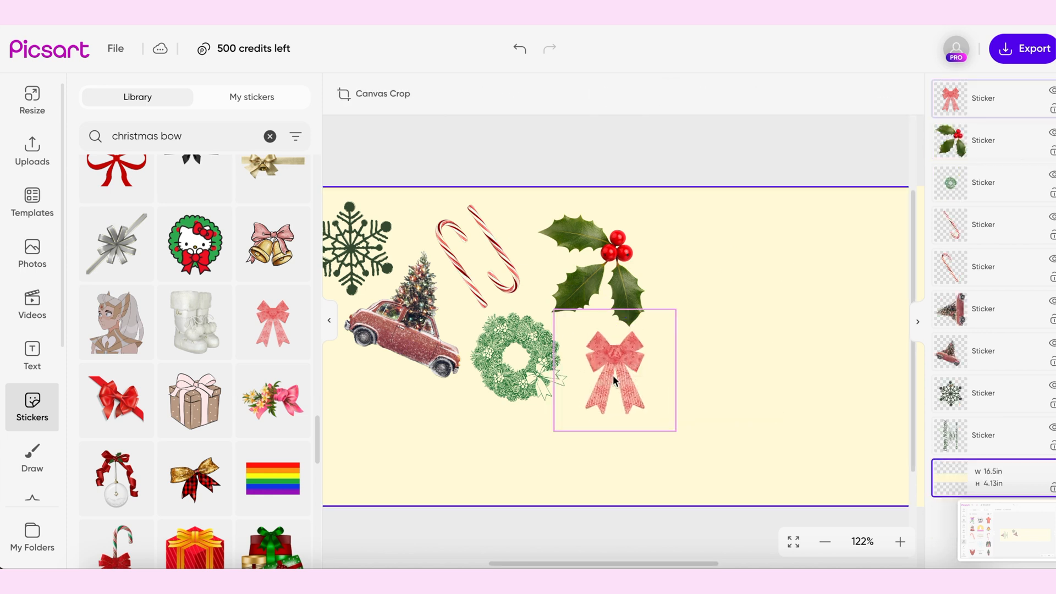
# Step: Try contrast 57 and brightness -22 on the pink bow, then undo the adjustments
pyautogui.click(613, 375)
pyautogui.click(419, 93)
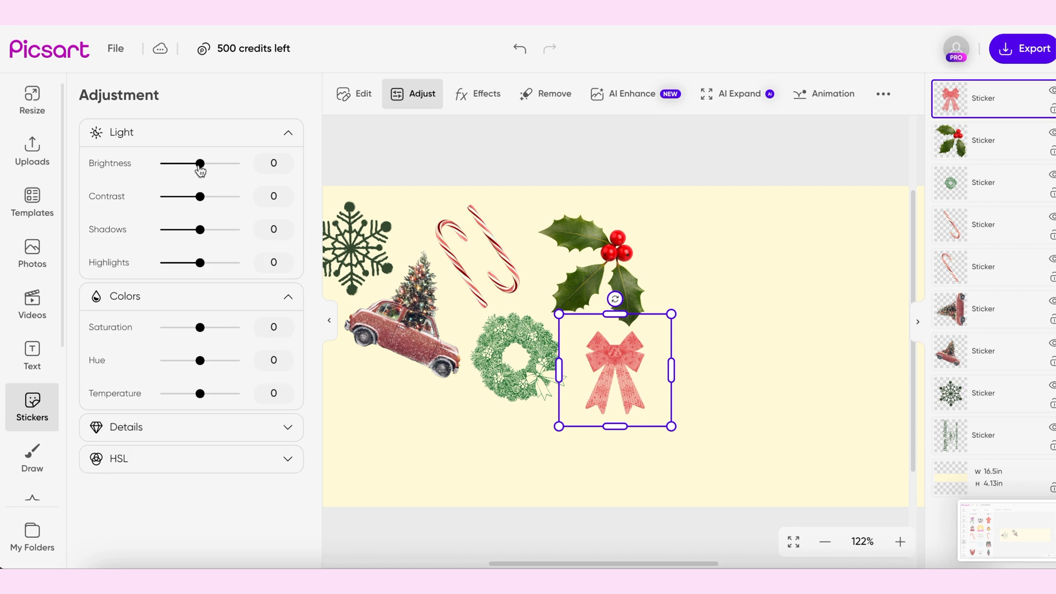
pyautogui.moveTo(183, 202); pyautogui.dragTo(212, 209)
pyautogui.moveTo(199, 163); pyautogui.dragTo(192, 164)
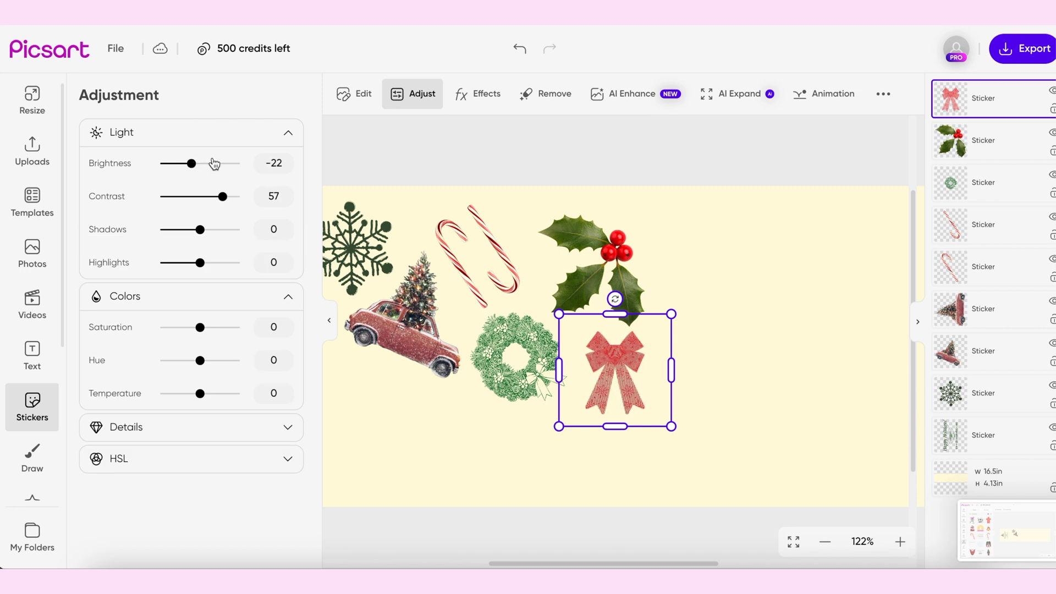
pyautogui.click(523, 50)
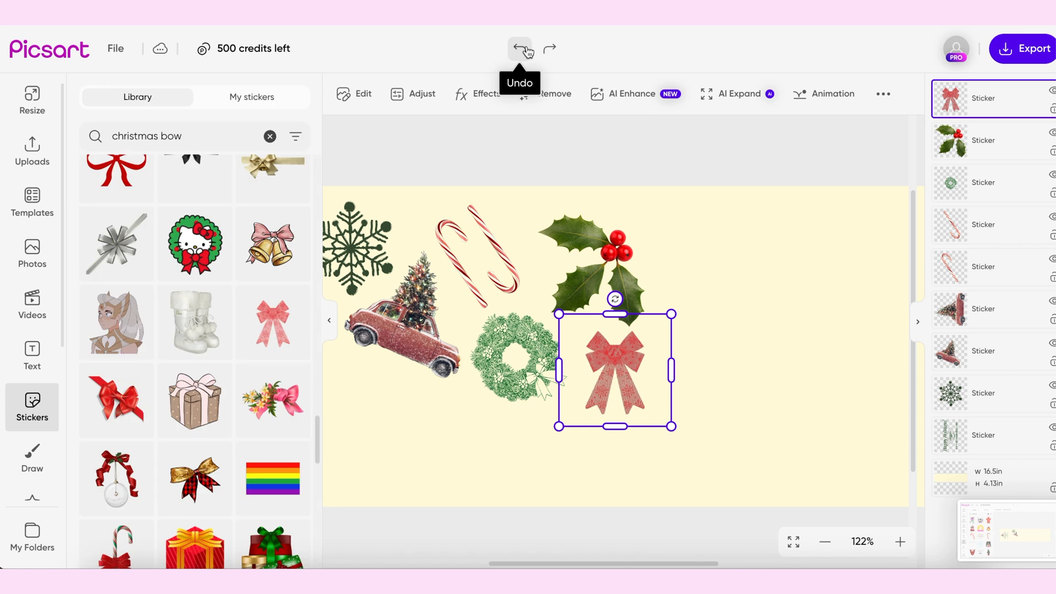
pyautogui.click(523, 49)
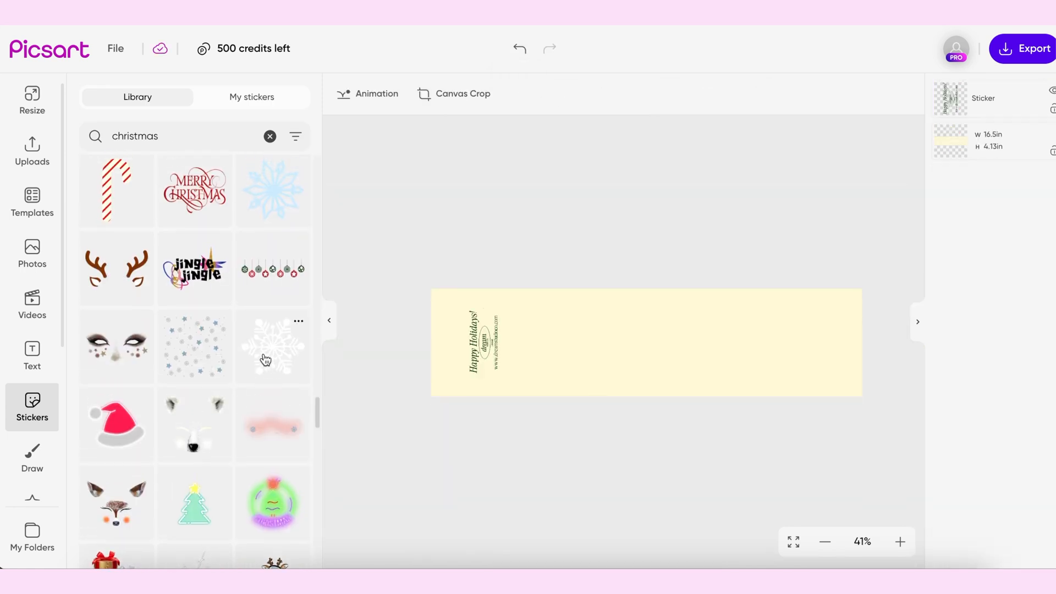
# Step: Add the white snowflake sticker to the banner and change its fill to dark green
pyautogui.click(266, 360)
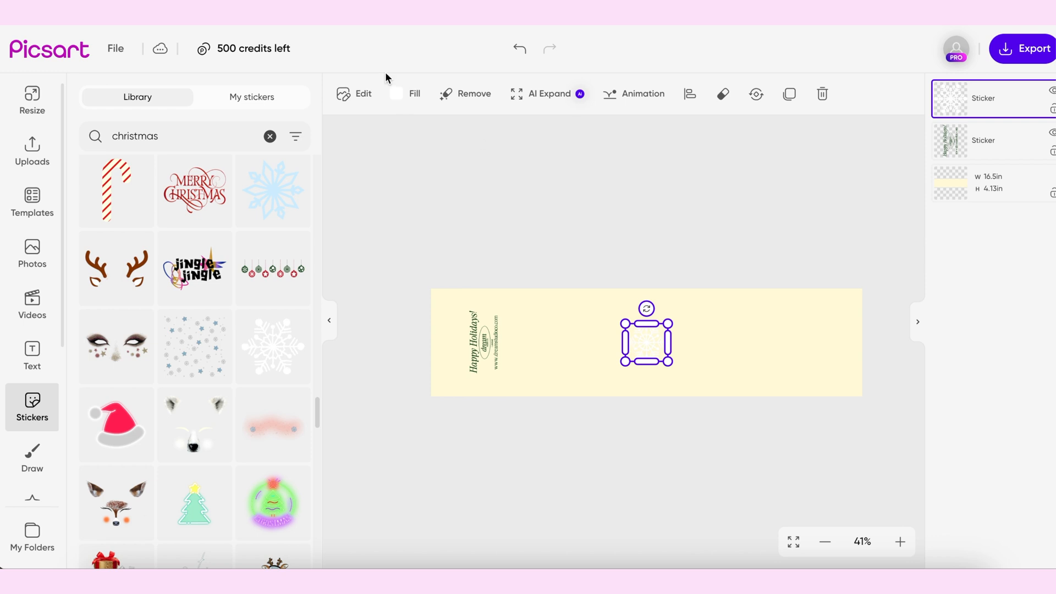
pyautogui.click(410, 99)
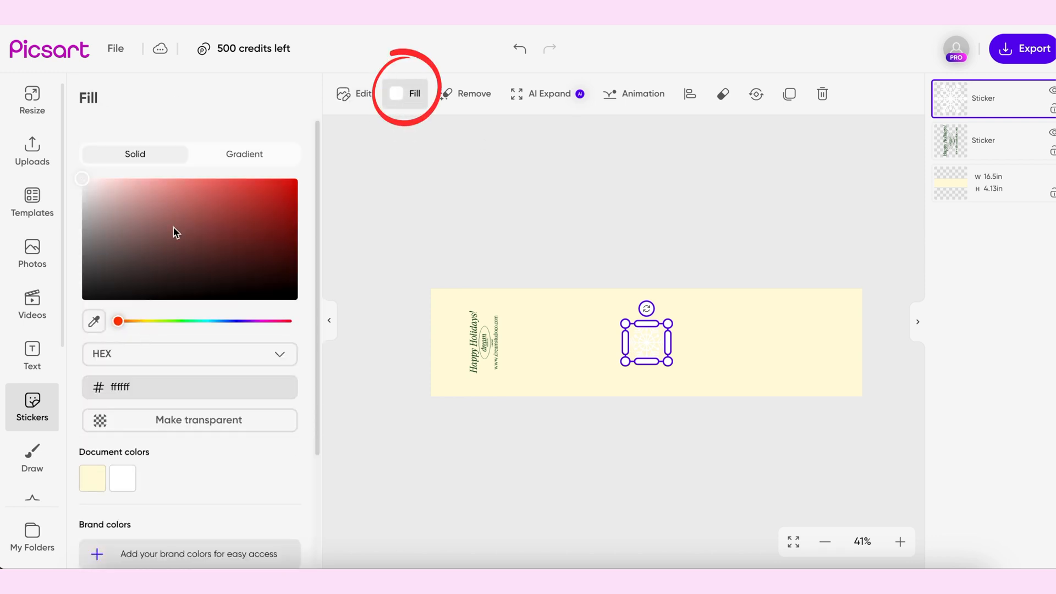
pyautogui.click(170, 321)
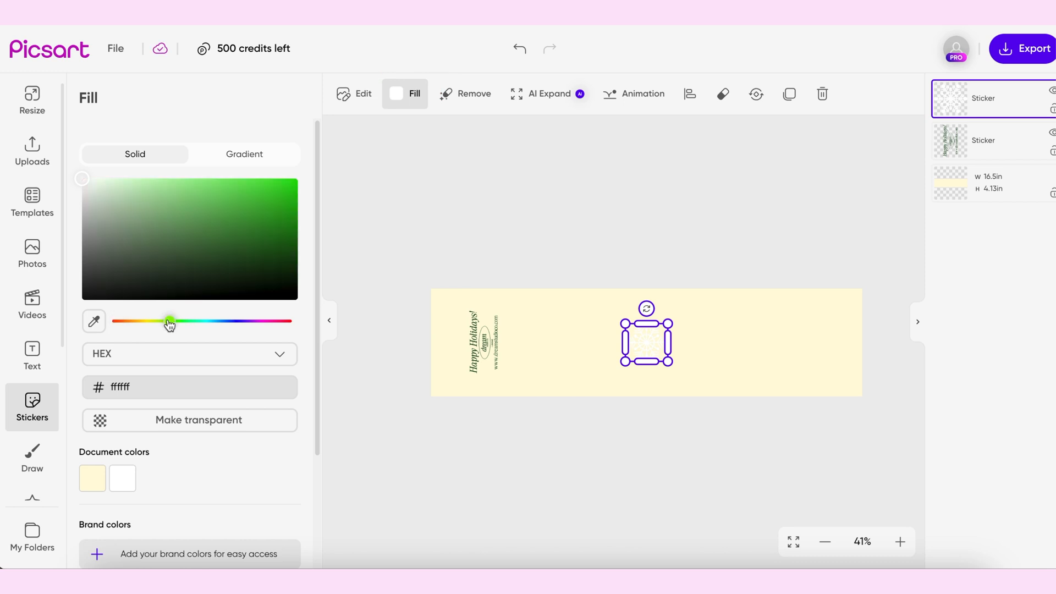
pyautogui.moveTo(116, 273); pyautogui.dragTo(155, 267)
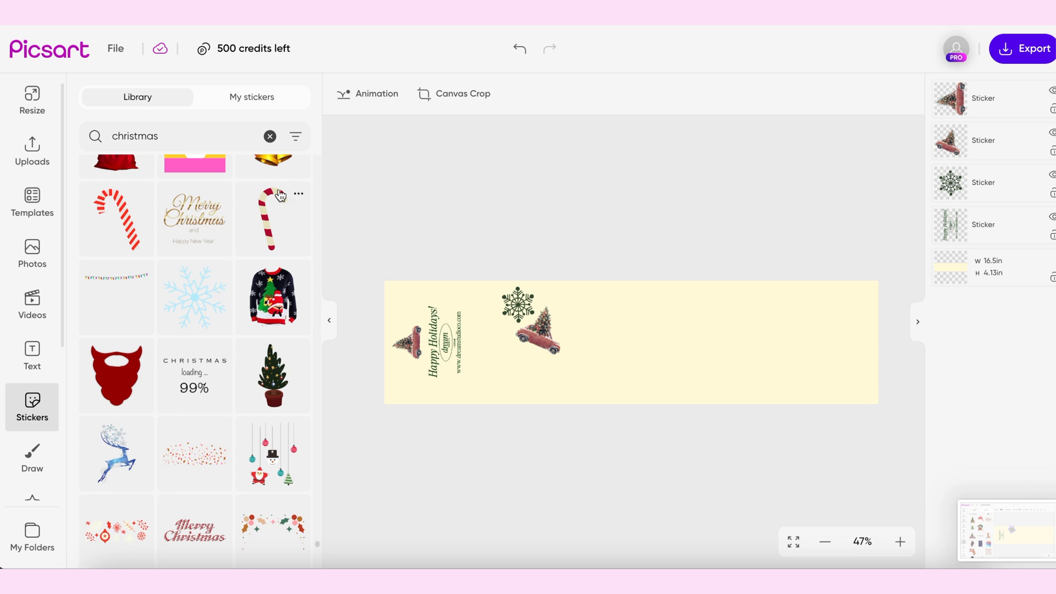
# Step: Add the crimson and cream striped candy cane sticker to the right of the car
pyautogui.click(280, 196)
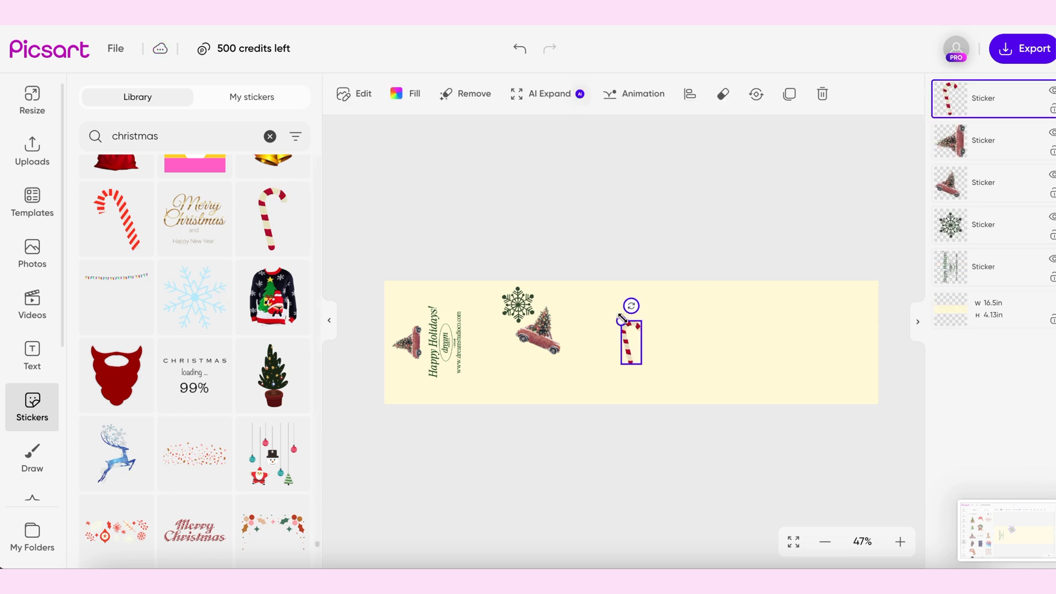
pyautogui.click(900, 541)
pyautogui.click(900, 541)
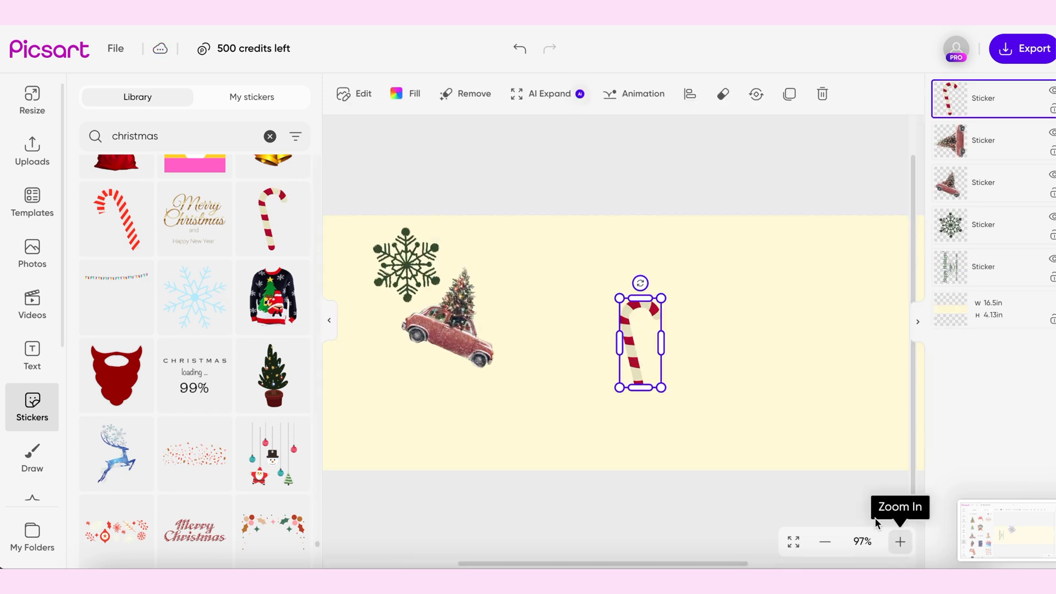
# Step: Recolor the candy cane's cream stripes to dark green #3c5337 and its crimson stripes to the banner's pale yellow
pyautogui.click(402, 96)
pyautogui.click(129, 157)
pyautogui.click(91, 156)
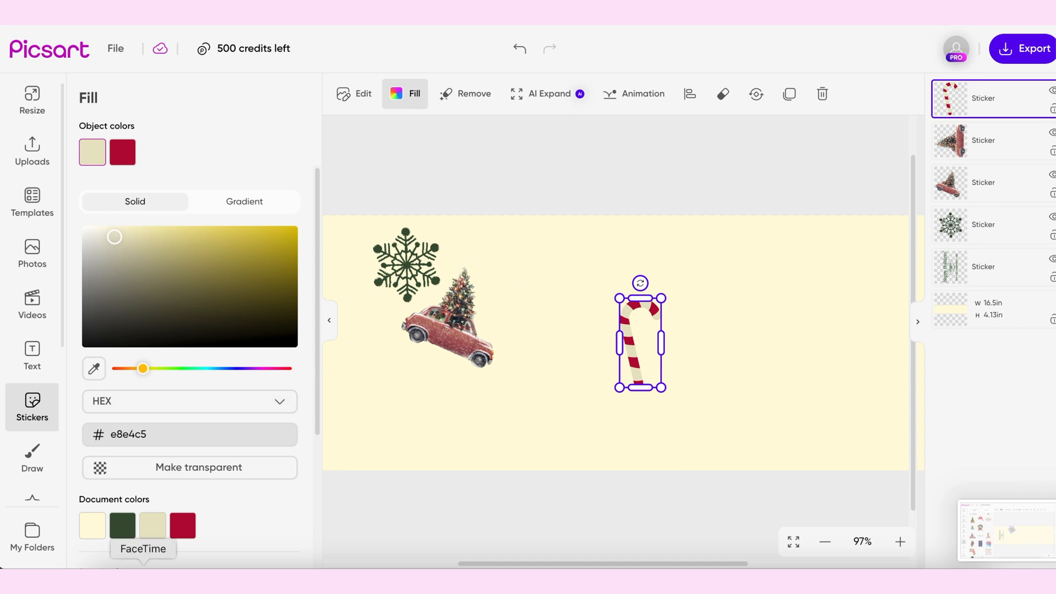
pyautogui.click(123, 525)
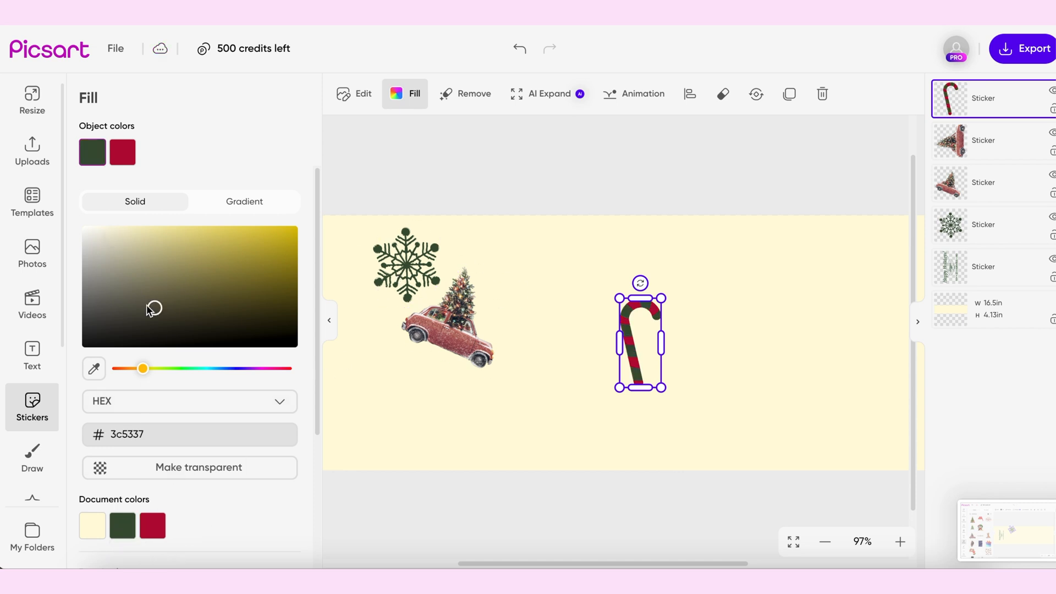
pyautogui.click(118, 158)
pyautogui.click(100, 527)
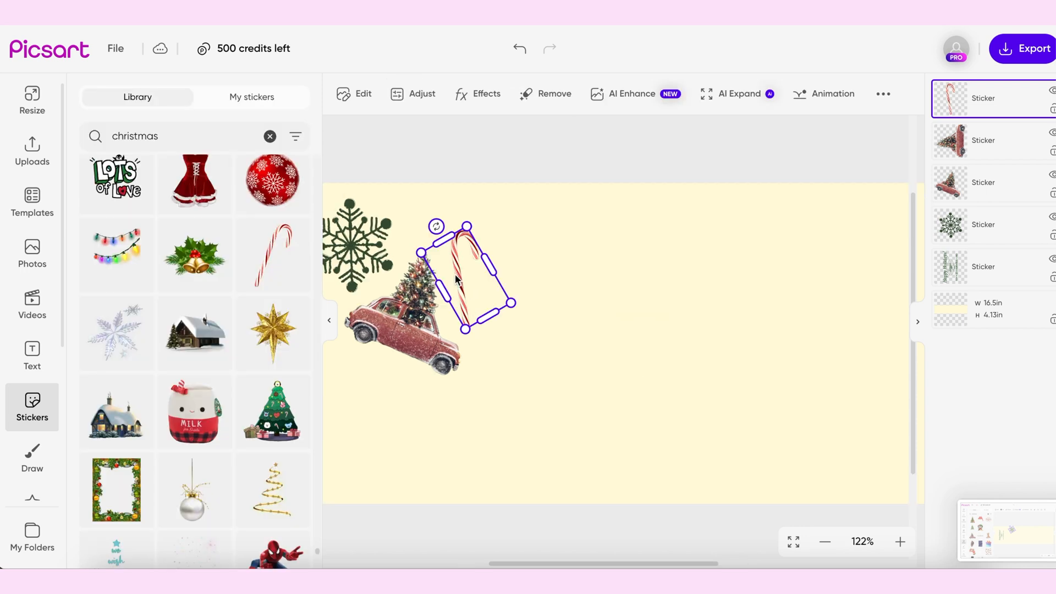
# Step: Duplicate the thin tilted candy cane, flip the copy horizontally and vertically, and set it just right of the original
pyautogui.rightClick(454, 279)
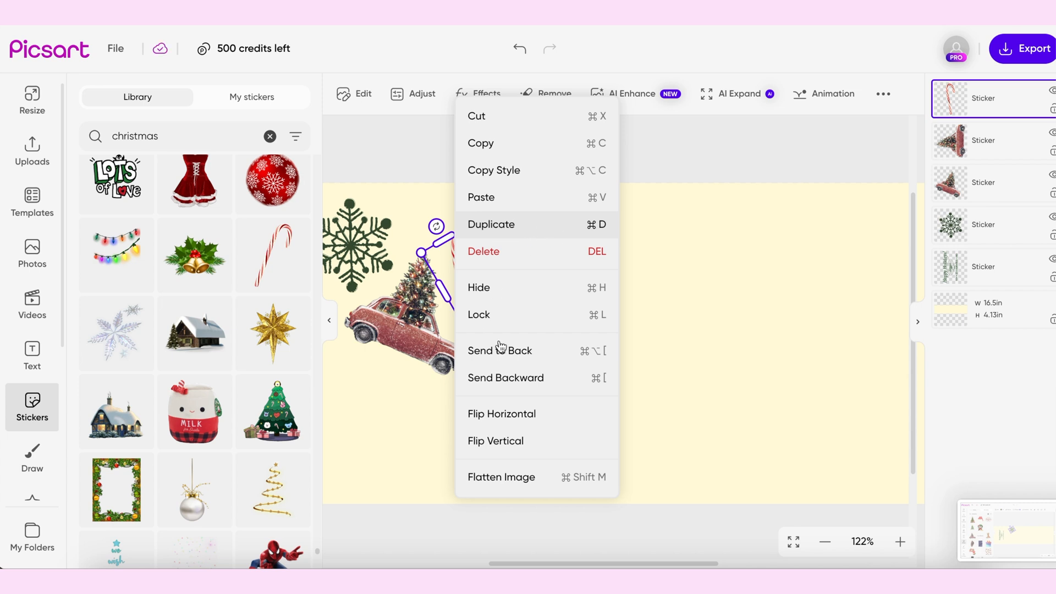
pyautogui.click(490, 225)
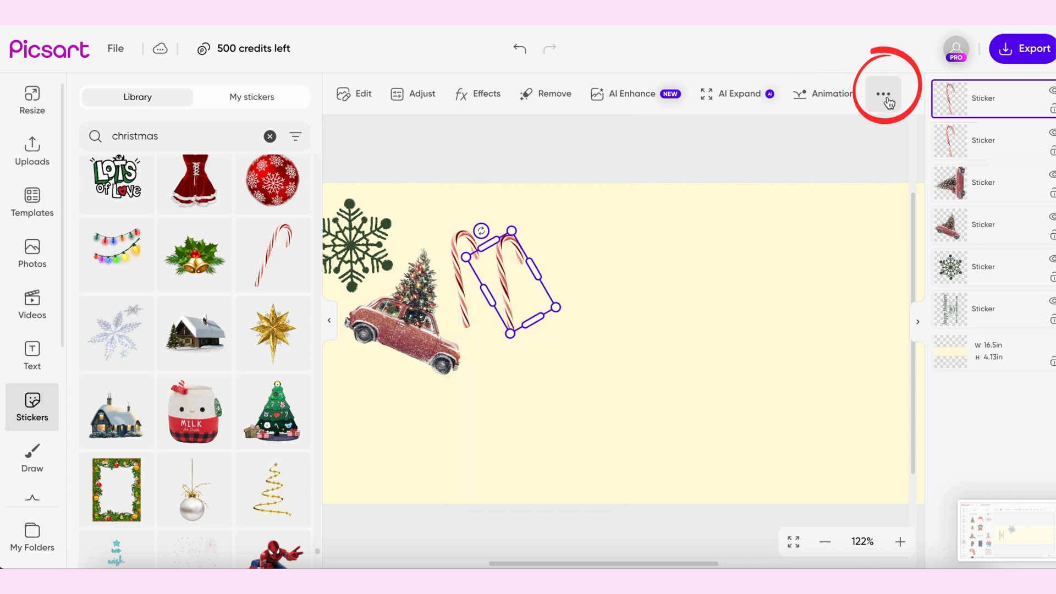
pyautogui.click(887, 99)
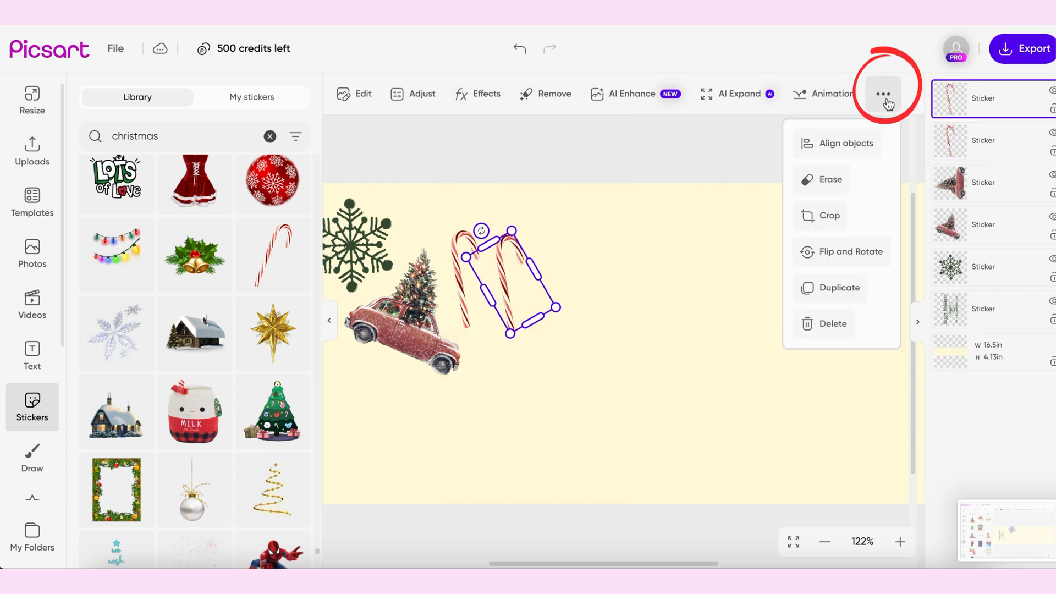
pyautogui.click(841, 253)
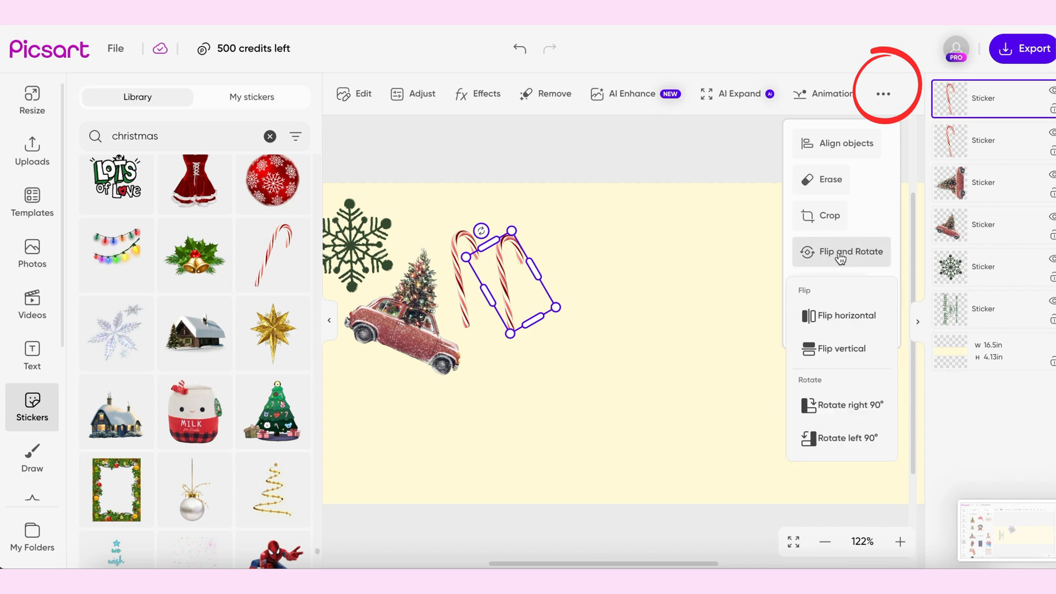
pyautogui.click(833, 317)
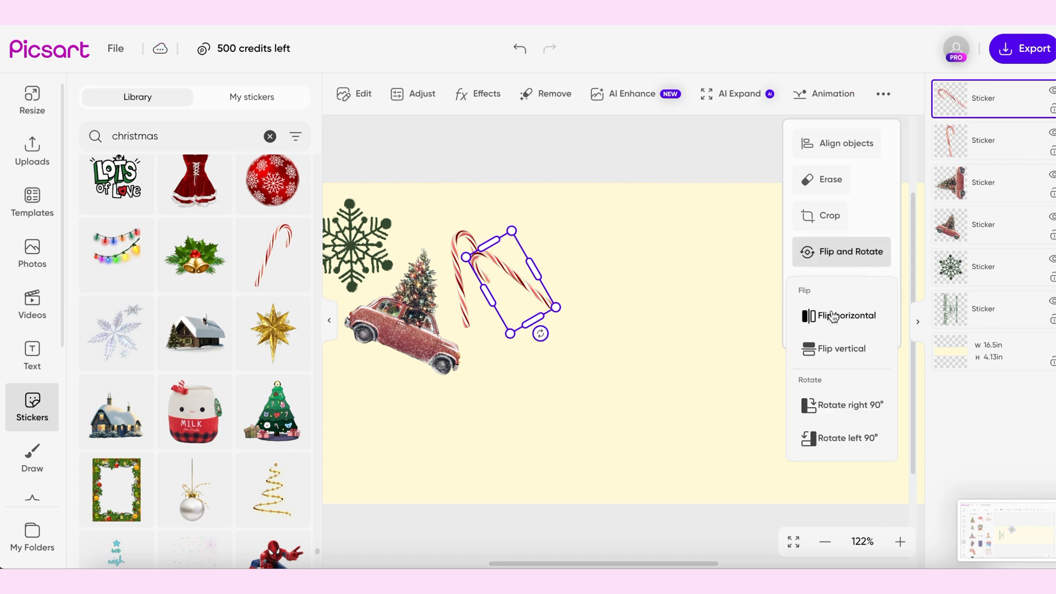
pyautogui.click(833, 316)
pyautogui.click(835, 350)
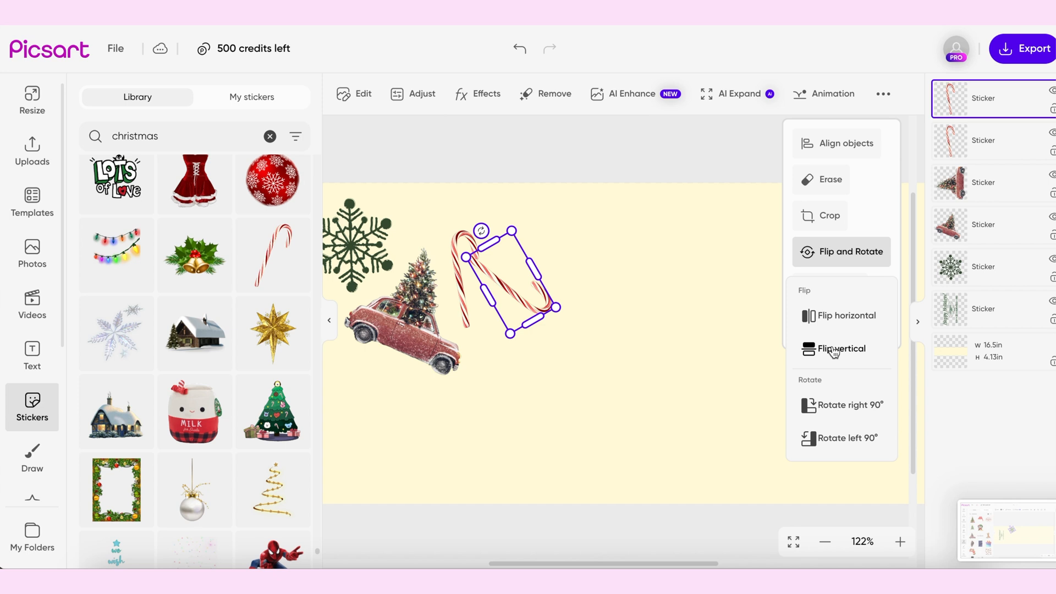
pyautogui.click(835, 350)
pyautogui.click(514, 338)
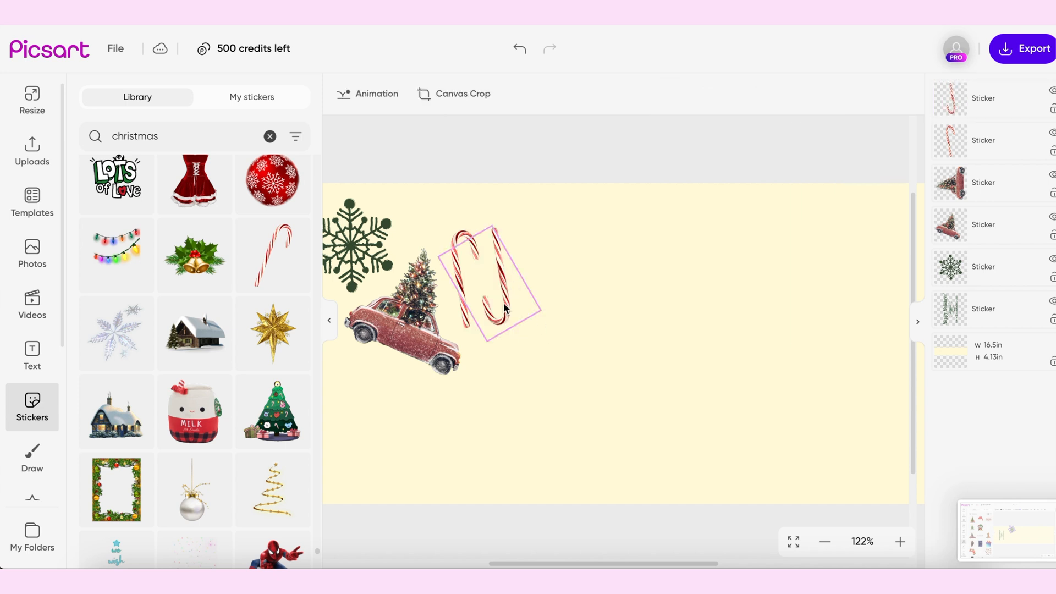
# Step: Select both candy canes and rotate them together slightly counterclockwise
pyautogui.click(486, 288)
pyautogui.keyDown('shift'); pyautogui.click(507, 235); pyautogui.keyUp('shift')
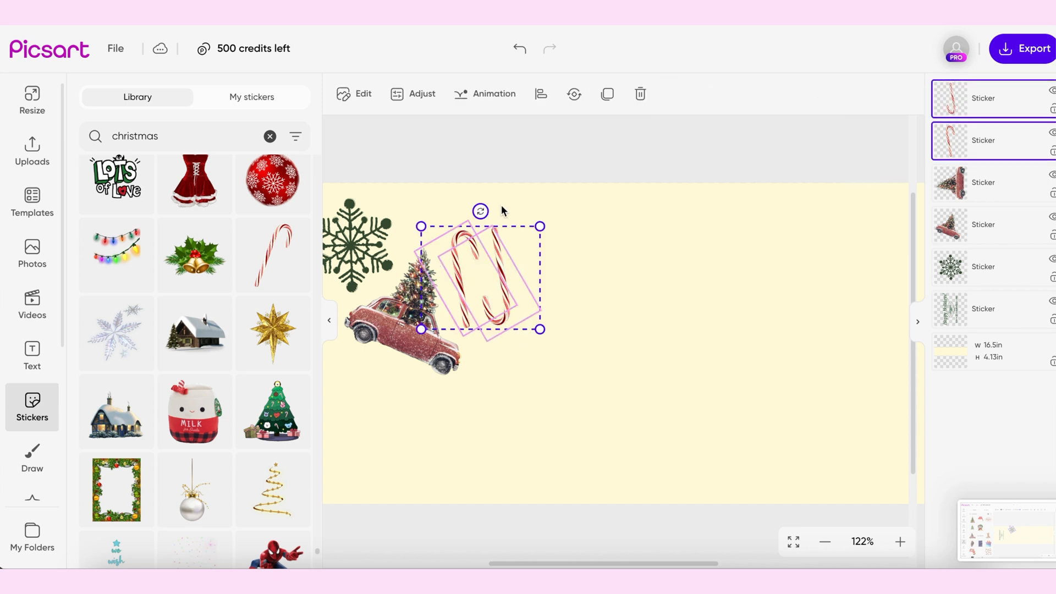
pyautogui.moveTo(481, 211); pyautogui.dragTo(454, 218)
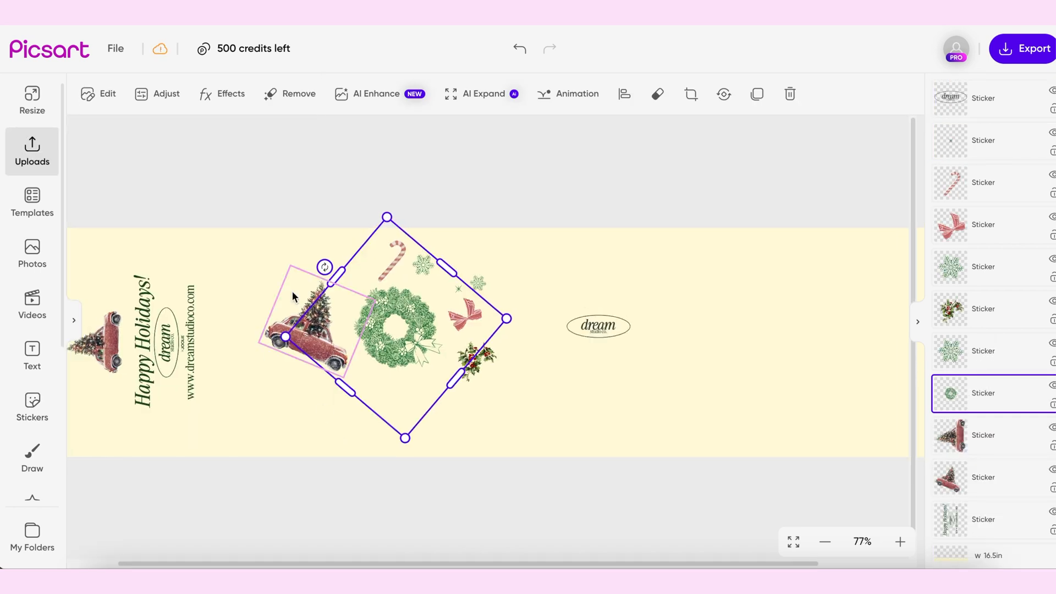
# Step: Move the wreath beside the web address and place the car directly below it, rotated to stand on end
pyautogui.click(291, 363)
pyautogui.moveTo(308, 319); pyautogui.dragTo(281, 359)
pyautogui.click(900, 542)
pyautogui.moveTo(374, 350); pyautogui.dragTo(240, 324)
pyautogui.moveTo(208, 161); pyautogui.dragTo(217, 238)
pyautogui.moveTo(227, 370); pyautogui.dragTo(215, 348)
# Step: Move the holly and the rotated pink bow above the wreath and the striped candy cane to its lower right
pyautogui.moveTo(455, 305); pyautogui.dragTo(276, 283)
pyautogui.moveTo(273, 238); pyautogui.dragTo(269, 275)
pyautogui.moveTo(465, 377); pyautogui.dragTo(255, 203)
pyautogui.moveTo(374, 228); pyautogui.dragTo(279, 346)
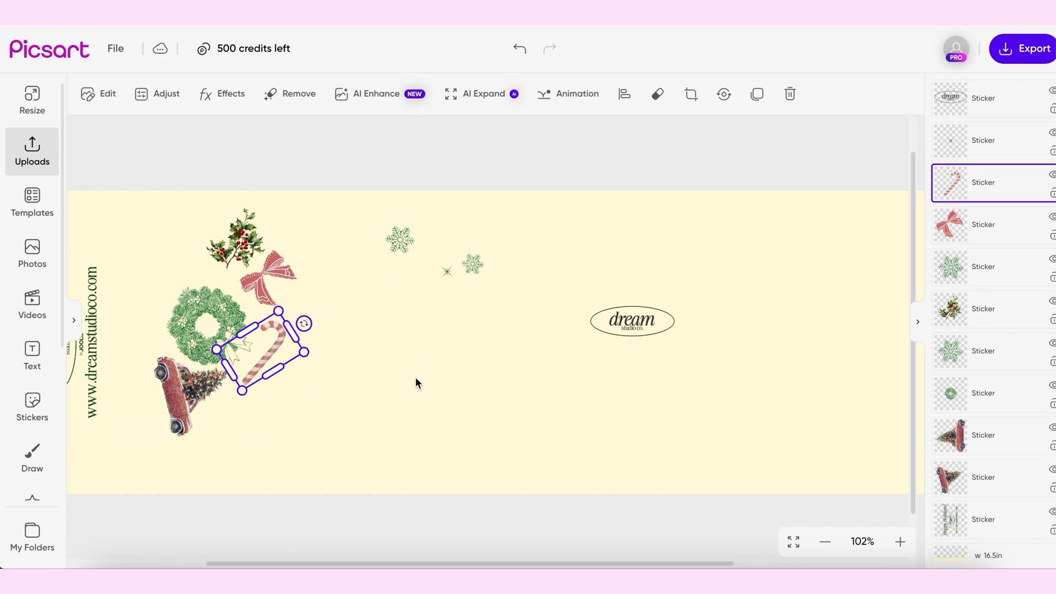
# Step: Duplicate the striped candy cane and place the copy above the wreath, left of the holly, with its hook pointing down
pyautogui.click(415, 378)
pyautogui.click(272, 326)
pyautogui.hotkey('ctrl', 'd')
pyautogui.moveTo(268, 338); pyautogui.dragTo(174, 253)
pyautogui.click(231, 242)
pyautogui.click(174, 268)
# Step: Fit the two snowflakes and small star around the upper candy cane, and place the dream logo tilted beside the holly
pyautogui.moveTo(404, 252); pyautogui.dragTo(170, 212)
pyautogui.click(444, 272)
pyautogui.moveTo(445, 273); pyautogui.dragTo(165, 284)
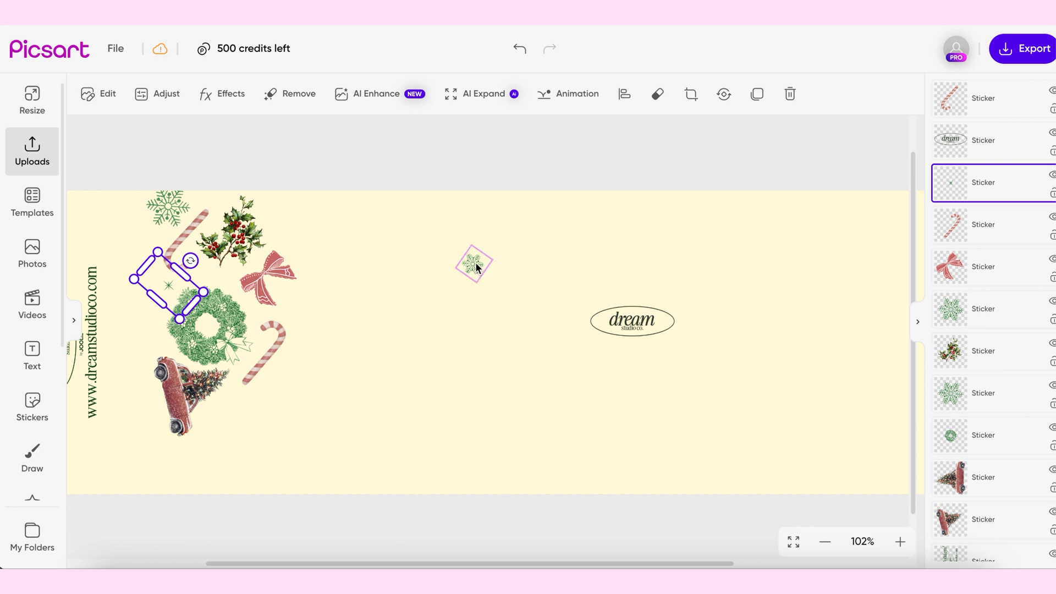
pyautogui.moveTo(476, 268); pyautogui.dragTo(203, 268)
pyautogui.click(633, 320)
pyautogui.moveTo(632, 281); pyautogui.dragTo(314, 232)
# Step: Duplicate the small star twice and the small snowflake once, placing the copies in the gaps around the lower candy cane
pyautogui.click(168, 285)
pyautogui.hotkey('ctrl', 'd')
pyautogui.moveTo(169, 285); pyautogui.dragTo(306, 333)
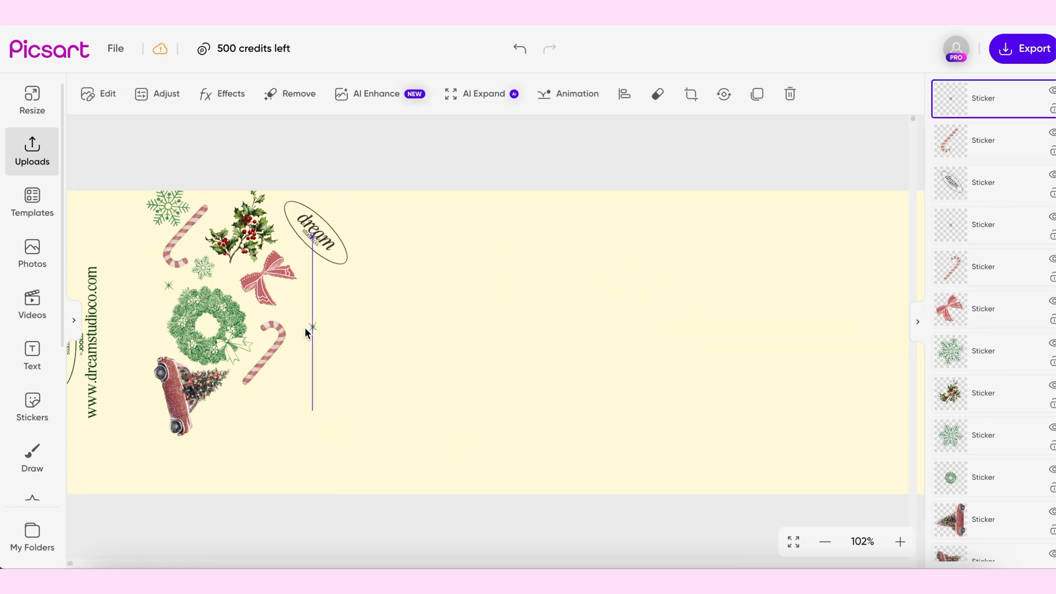
pyautogui.click(204, 268)
pyautogui.hotkey('ctrl', 'd')
pyautogui.moveTo(203, 268); pyautogui.dragTo(292, 299)
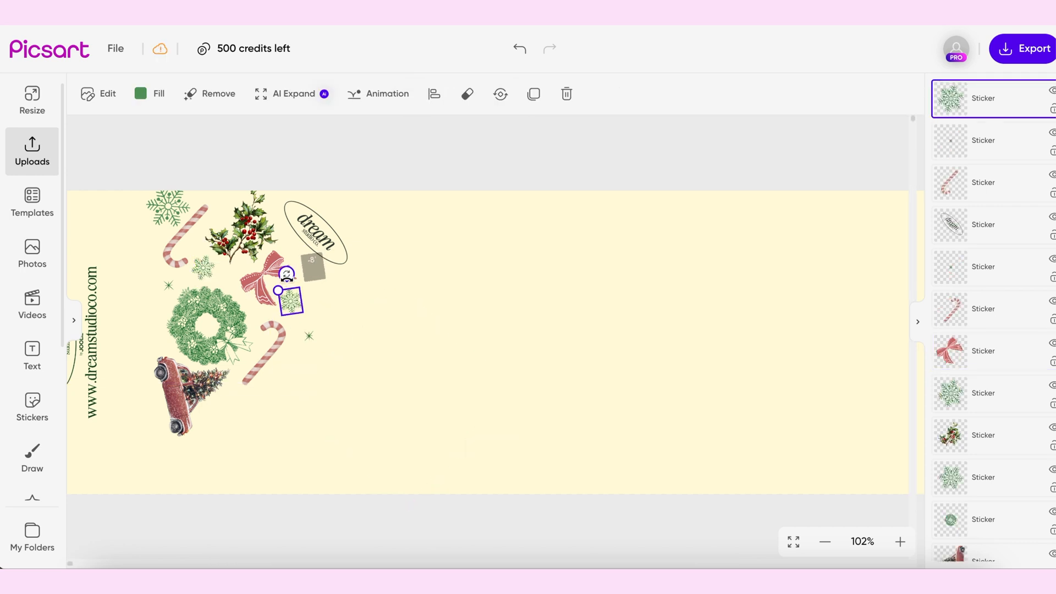
pyautogui.click(309, 335)
pyautogui.hotkey('ctrl', 'd')
pyautogui.moveTo(308, 335); pyautogui.dragTo(279, 391)
# Step: Duplicate the holly and the large snowflake, placing the copies below the car with the holly rotated
pyautogui.click(245, 240)
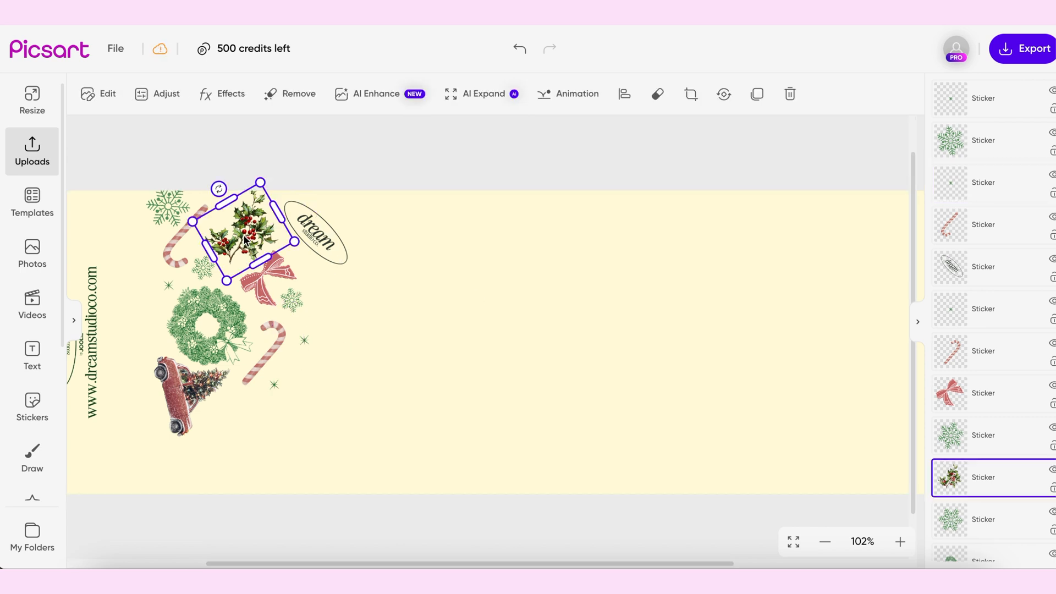
pyautogui.hotkey('ctrl', 'd')
pyautogui.moveTo(365, 279); pyautogui.dragTo(452, 373)
pyautogui.moveTo(384, 305); pyautogui.dragTo(226, 416)
# Step: Place a duplicate of the dream logo right of the lower holly, tilted the opposite way, and nudge the upper logo up and left
pyautogui.click(321, 251)
pyautogui.hotkey('ctrl', 'd')
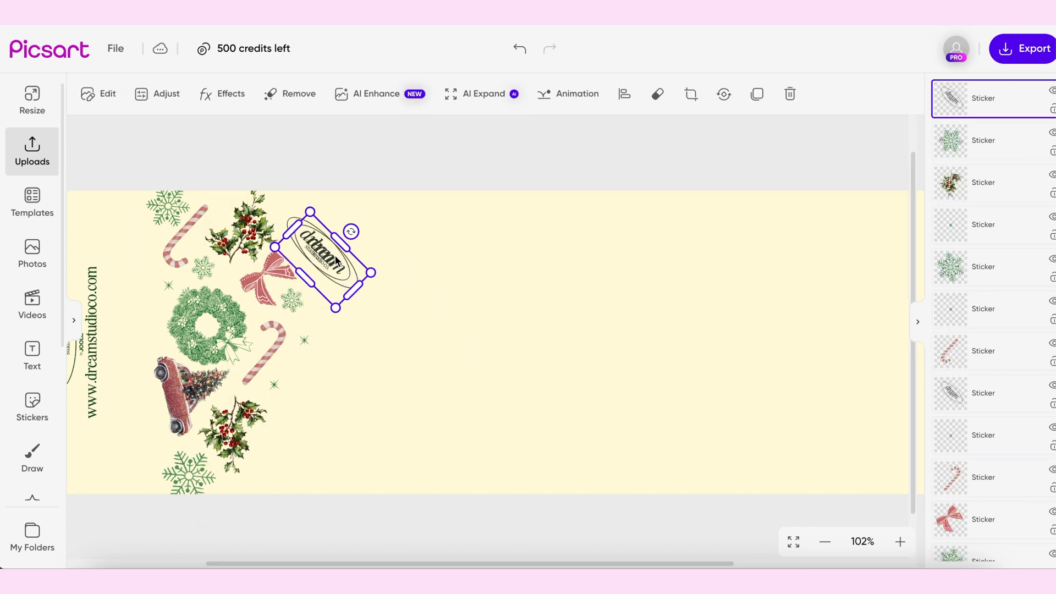
pyautogui.moveTo(323, 256); pyautogui.dragTo(269, 382)
pyautogui.moveTo(317, 419); pyautogui.dragTo(295, 453)
pyautogui.moveTo(316, 241); pyautogui.dragTo(307, 226)
# Step: Duplicate the lower candy cane and place the copy above the lower dream logo with its hook pointing down
pyautogui.click(271, 329)
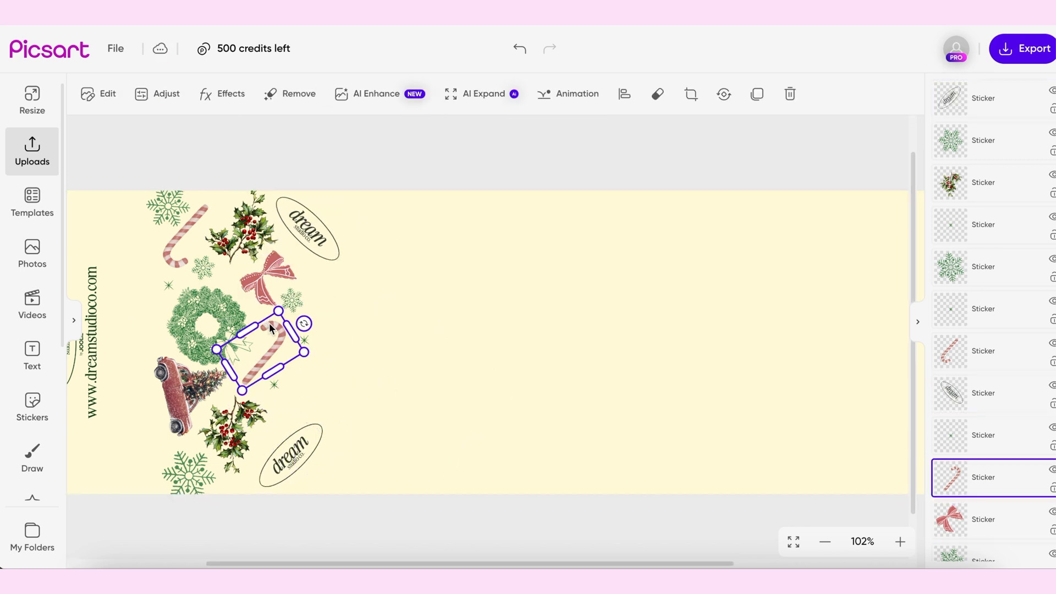
pyautogui.hotkey('ctrl', 'd')
pyautogui.moveTo(264, 354); pyautogui.dragTo(308, 378)
pyautogui.moveTo(350, 348); pyautogui.dragTo(349, 370)
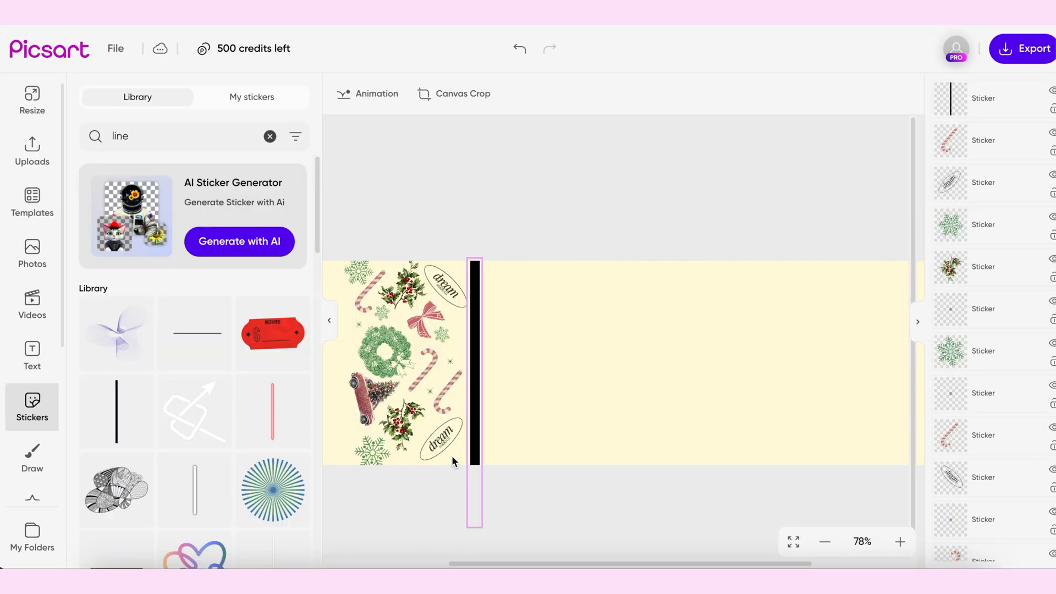
# Step: Duplicate the small snowflake beside the bow and place the copy at the top edge between the dream logo and black line
pyautogui.hscroll(-2, 451, 456)
pyautogui.scroll(3, 482, 386)
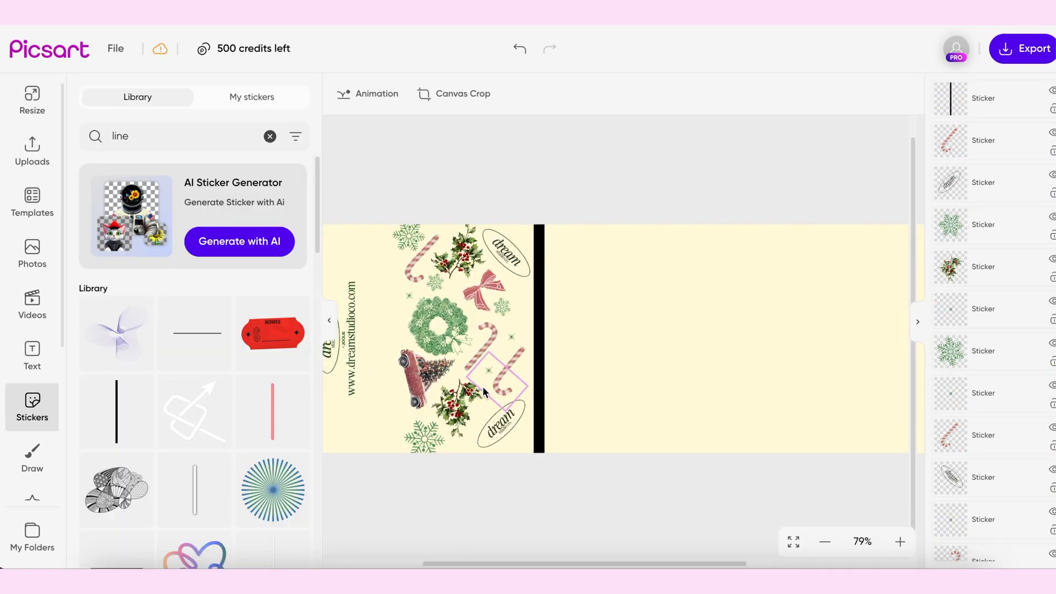
pyautogui.scroll(5, 483, 386)
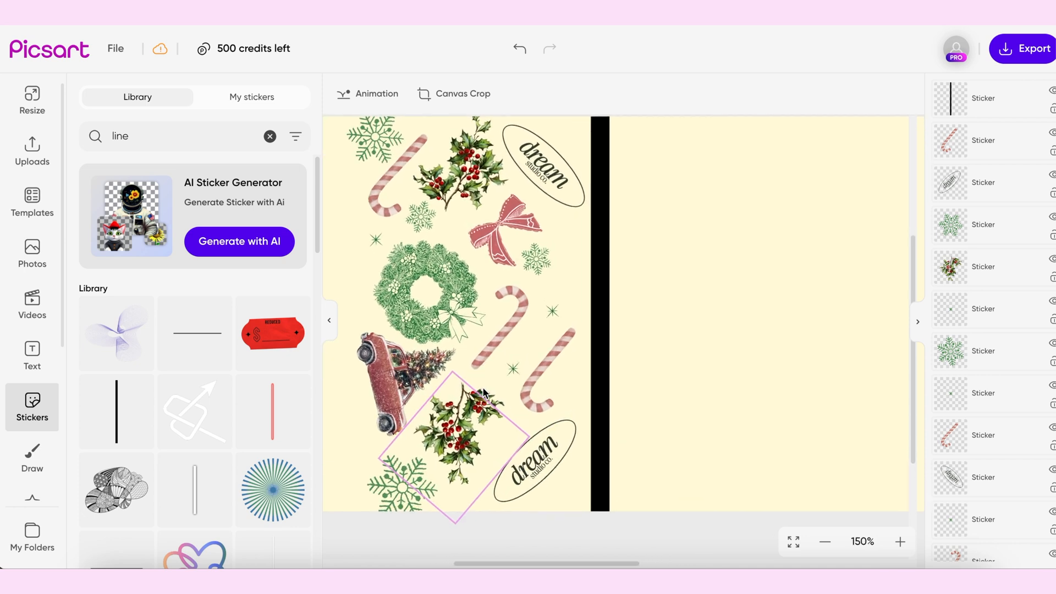
pyautogui.click(329, 320)
pyautogui.scroll(3, 292, 326)
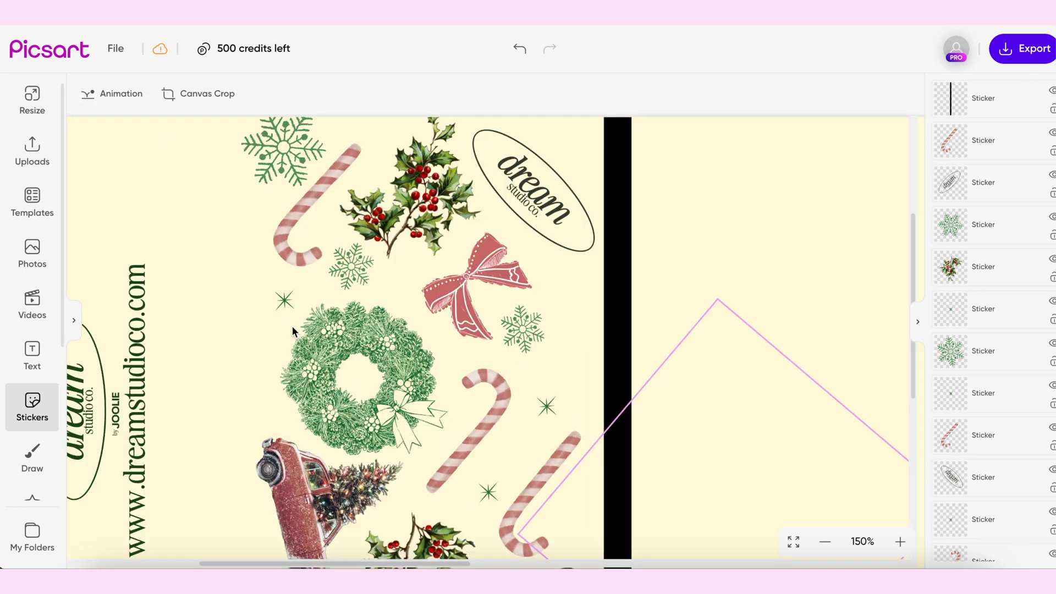
pyautogui.click(523, 342)
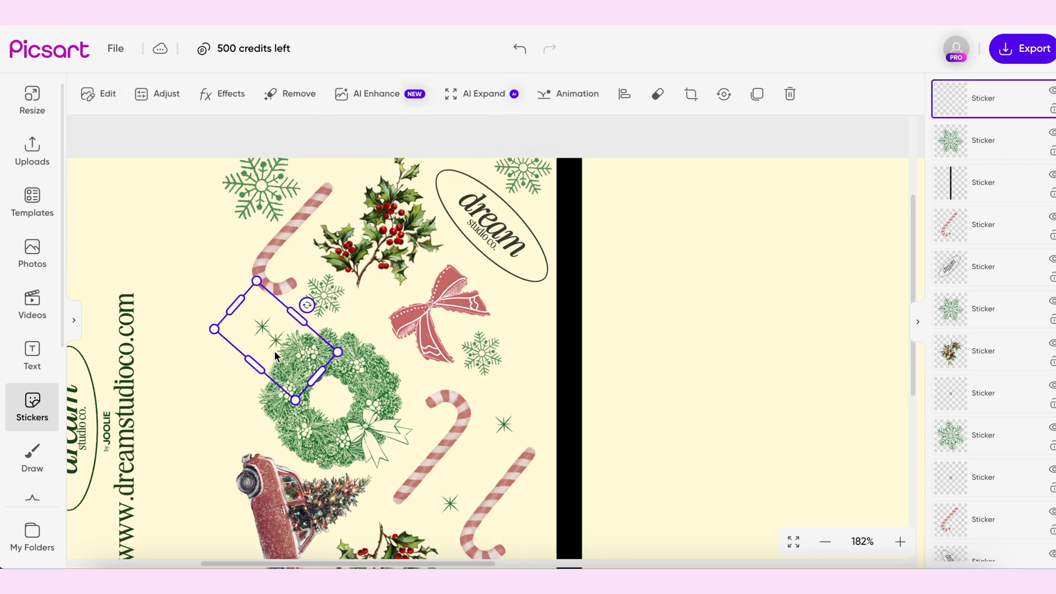
# Step: Place the star copy beside the upper dream logo, and duplicate the small snowflake to the space between the lower candy cane and black line
pyautogui.click(542, 213)
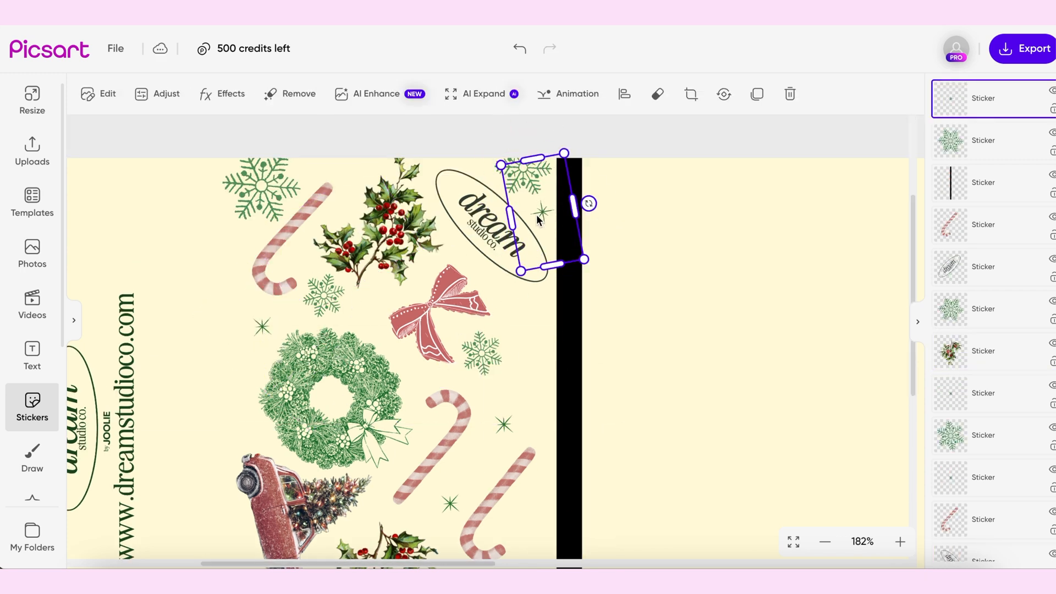
pyautogui.scroll(-3, 478, 372)
pyautogui.click(311, 226)
pyautogui.hotkey('ctrl', 'd')
pyautogui.moveTo(310, 226); pyautogui.dragTo(519, 467)
# Step: Duplicate the small snowflake again into the bottom corner by the black line, and nudge the lower dream logo slightly down and left
pyautogui.scroll(-3, 519, 466)
pyautogui.hotkey('ctrl', 'd')
pyautogui.moveTo(520, 314); pyautogui.dragTo(520, 466)
pyautogui.scroll(1, 521, 465)
pyautogui.moveTo(446, 439); pyautogui.dragTo(441, 451)
pyautogui.scroll(4, 457, 325)
# Step: Nudge the wreath slightly up and right to even out the spacing around it
pyautogui.click(244, 407)
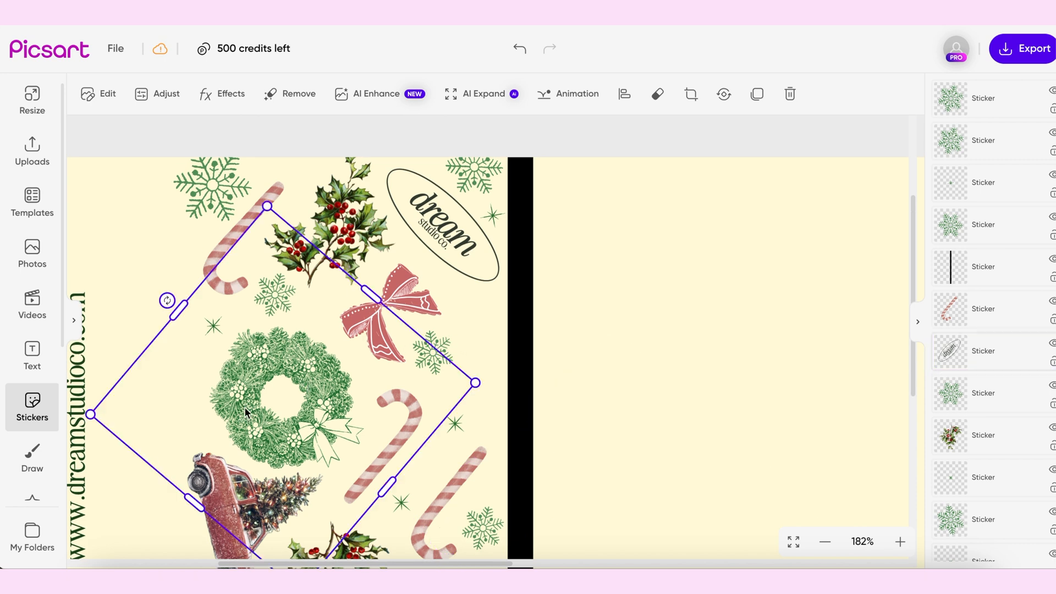
pyautogui.moveTo(269, 209); pyautogui.dragTo(270, 211)
pyautogui.moveTo(278, 384); pyautogui.dragTo(276, 377)
pyautogui.click(275, 297)
pyautogui.click(207, 308)
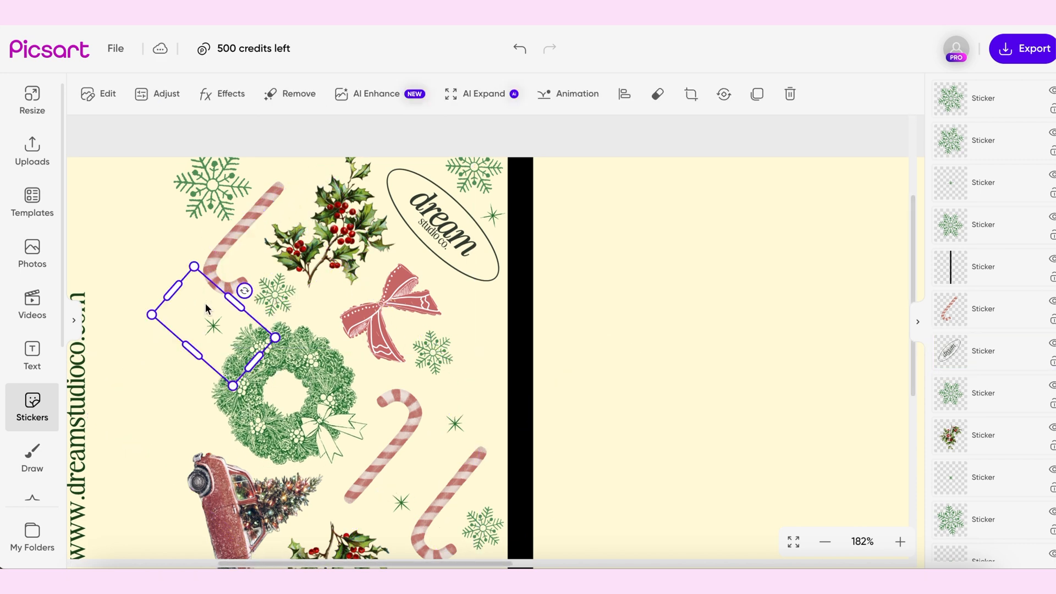
# Step: Enlarge the snowflake below the bow and shift the bow slightly toward the black line
pyautogui.click(446, 358)
pyautogui.moveTo(455, 373); pyautogui.dragTo(467, 354)
pyautogui.click(386, 306)
pyautogui.moveTo(355, 279); pyautogui.dragTo(388, 309)
pyautogui.click(573, 306)
pyautogui.scroll(-4, 530, 429)
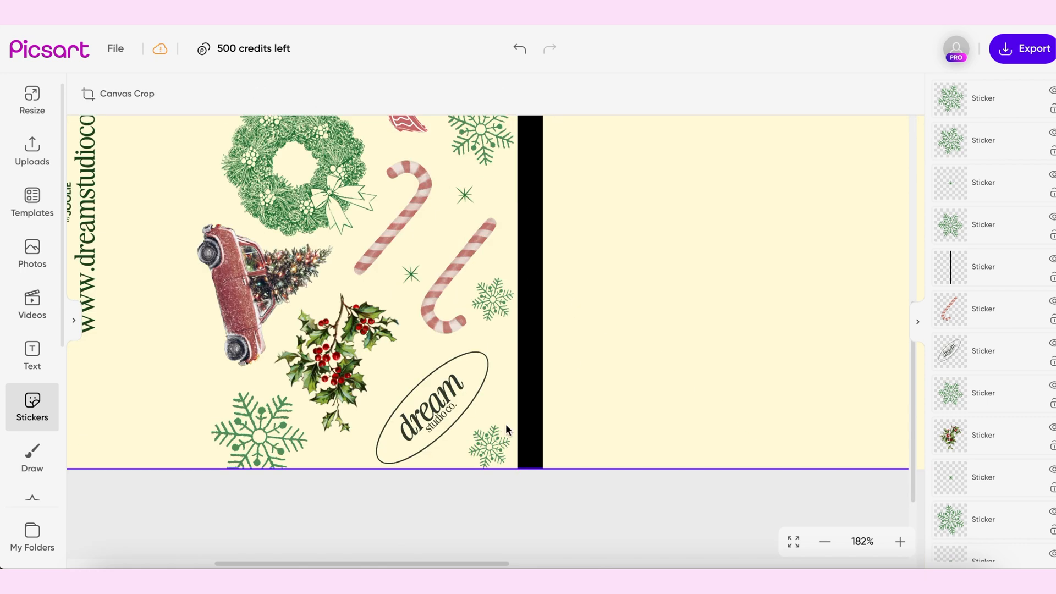
pyautogui.scroll(-2, 529, 429)
pyautogui.scroll(3, 509, 428)
pyautogui.scroll(3, 450, 448)
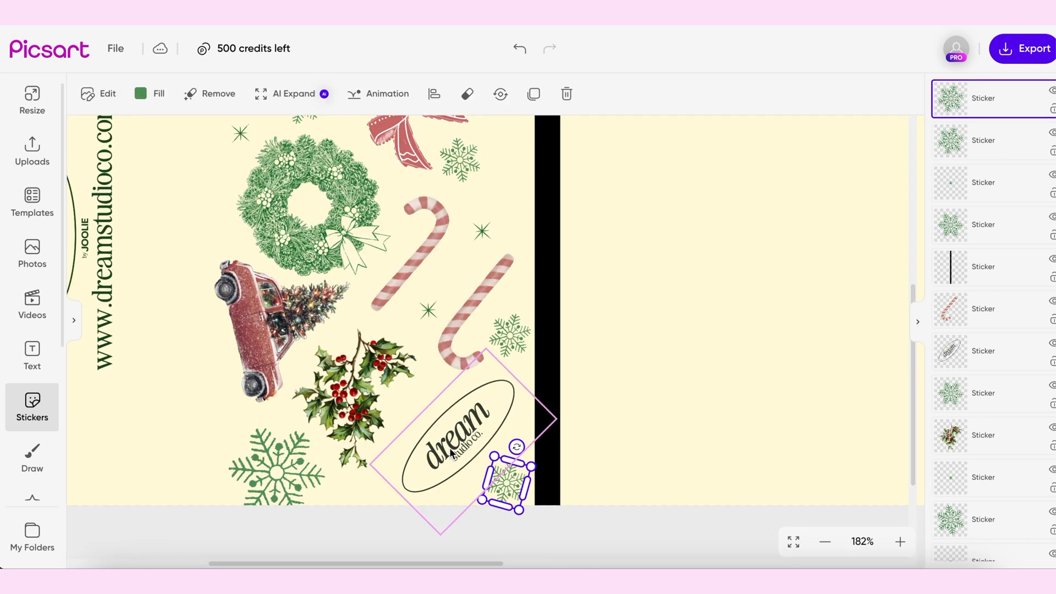
# Step: Fine-tune the wreath's position, then enlarge the snowflake beside the bow and move it up and right toward the black line
pyautogui.click(441, 454)
pyautogui.scroll(4, 441, 454)
pyautogui.click(306, 381)
pyautogui.moveTo(300, 360); pyautogui.dragTo(302, 356)
pyautogui.click(440, 356)
pyautogui.moveTo(455, 373); pyautogui.dragTo(500, 378)
pyautogui.moveTo(441, 354); pyautogui.dragTo(463, 344)
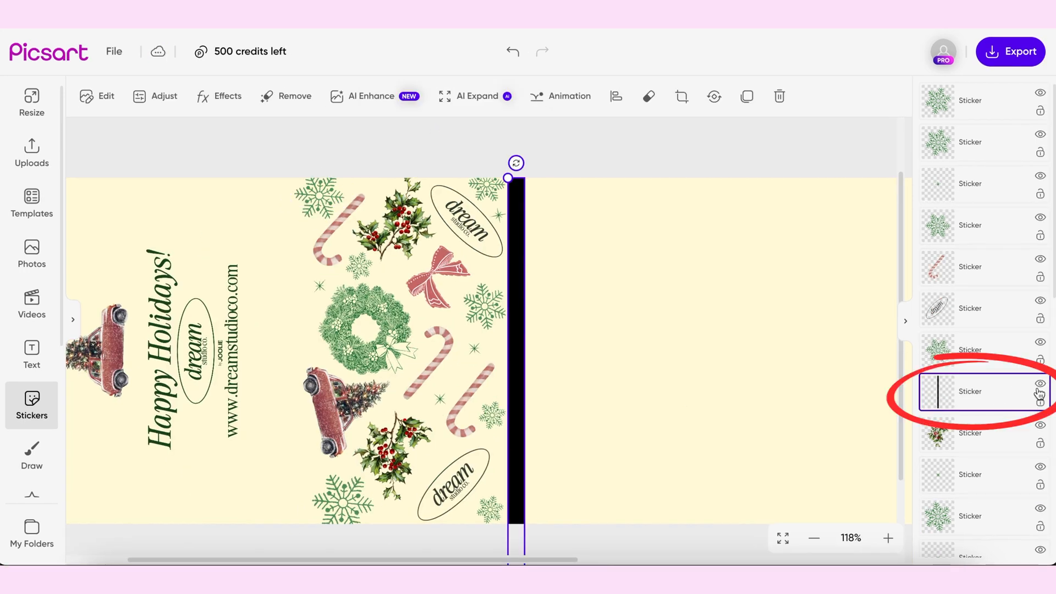
# Step: Hide the black guide line layer beside the sticker pattern
pyautogui.click(1040, 384)
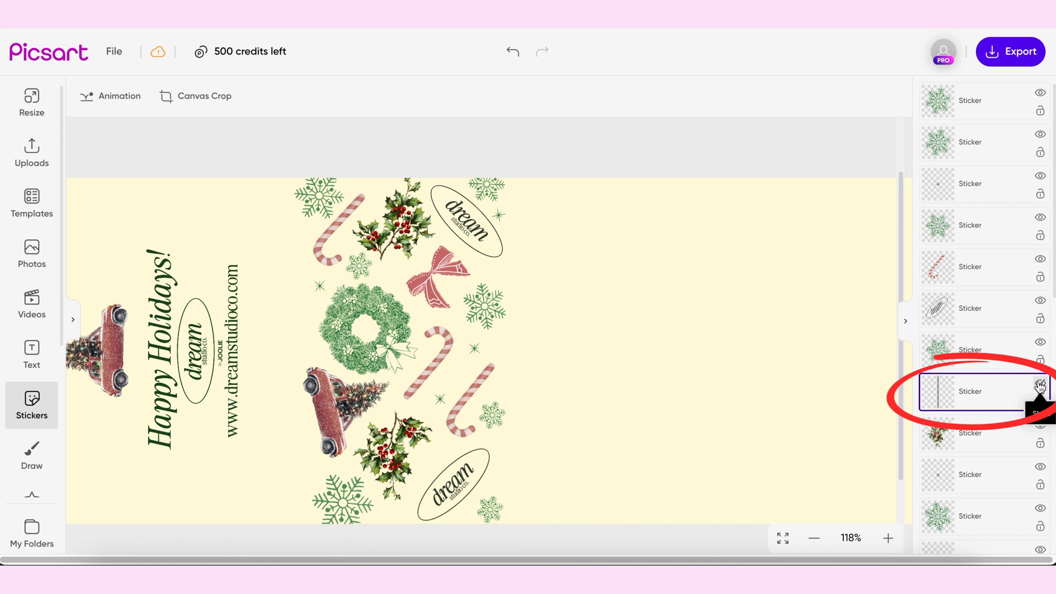
pyautogui.click(1040, 385)
pyautogui.click(666, 365)
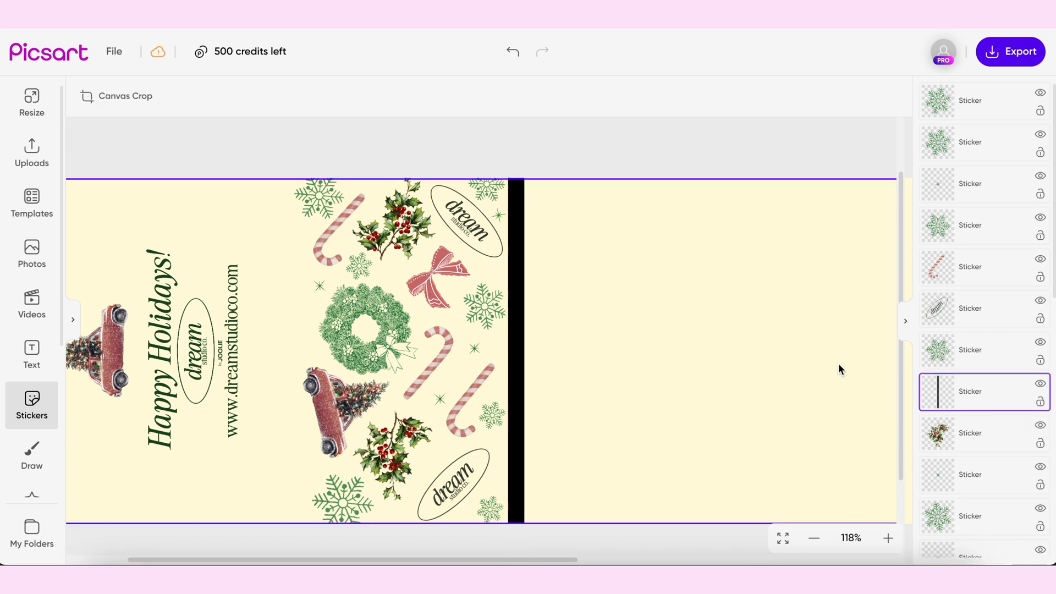
pyautogui.click(1040, 384)
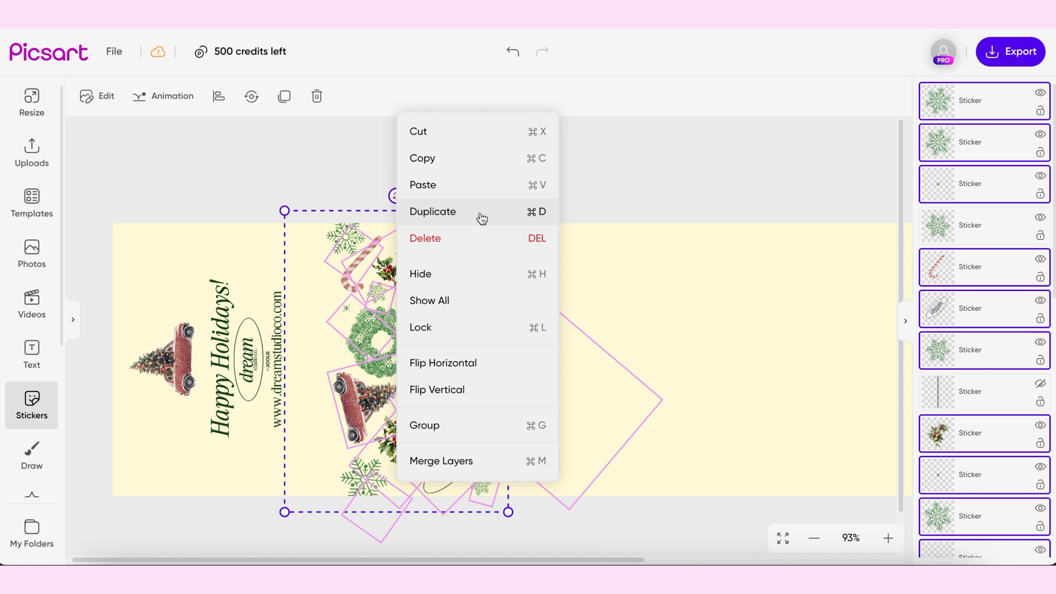
# Step: Duplicate the selected pattern stickers as a block and place the copy directly right of the original at the same height
pyautogui.click(482, 219)
pyautogui.moveTo(352, 352); pyautogui.dragTo(512, 345)
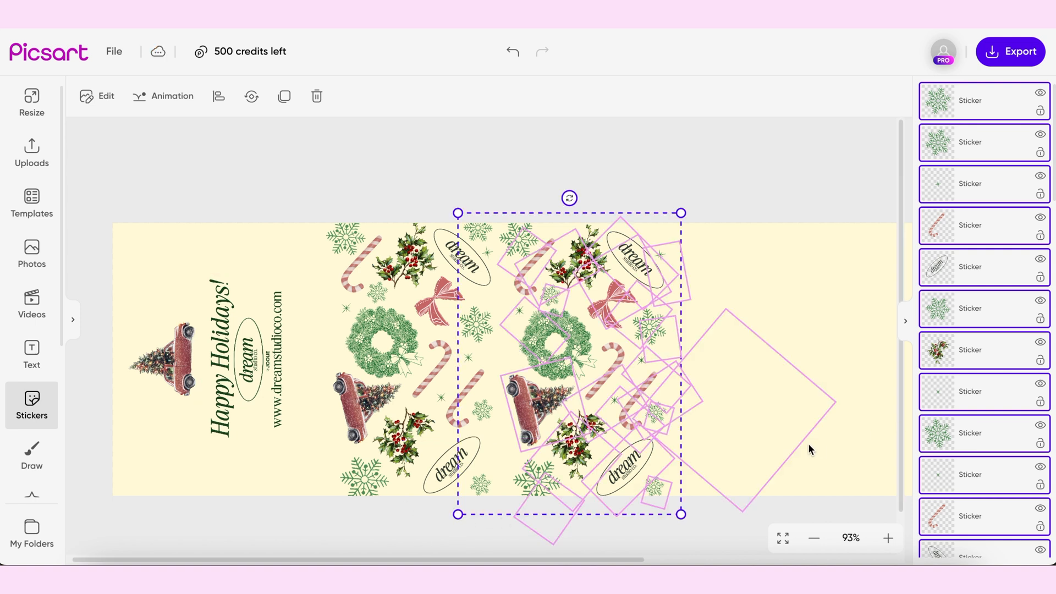
pyautogui.moveTo(569, 198); pyautogui.dragTo(571, 198)
pyautogui.moveTo(585, 299); pyautogui.dragTo(577, 299)
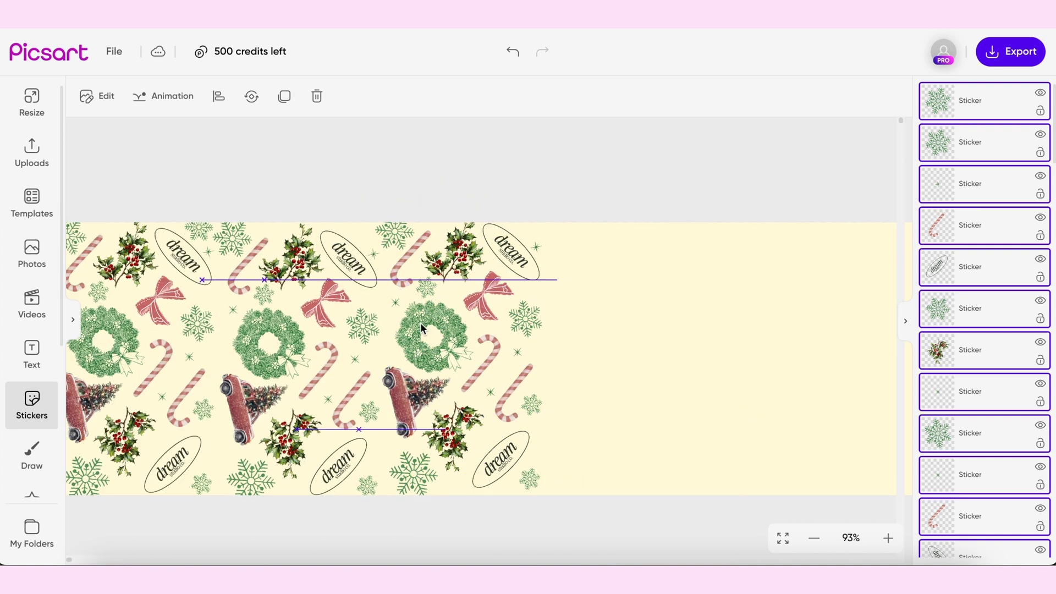
# Step: Place further copies of the sticker block side by side up to the banner's right end, and shift the selected pattern slightly left
pyautogui.moveTo(421, 322); pyautogui.dragTo(601, 332)
pyautogui.hscroll(2, 542, 397)
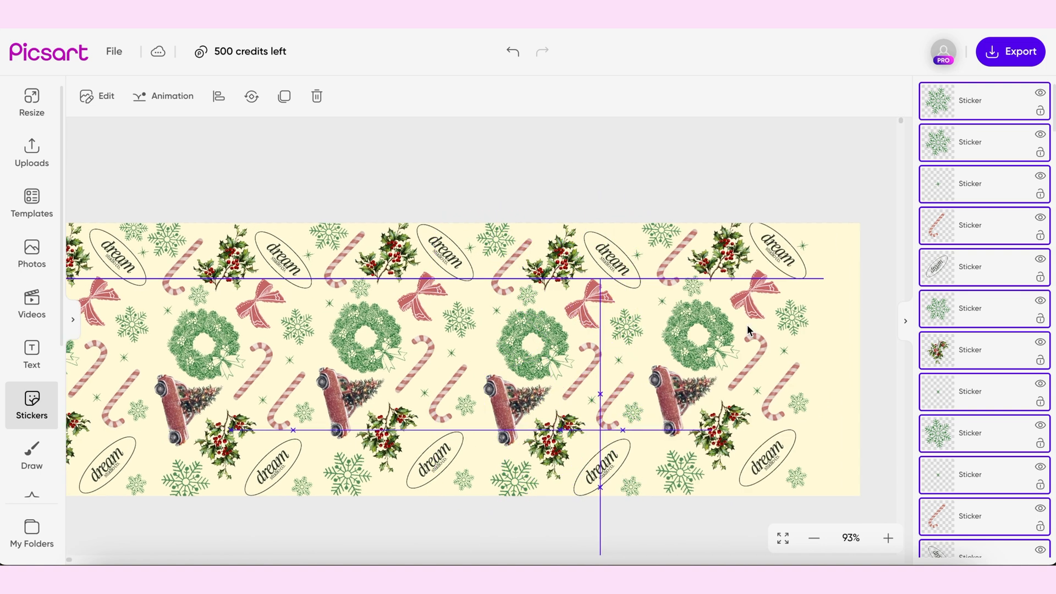
pyautogui.moveTo(748, 326); pyautogui.dragTo(749, 329)
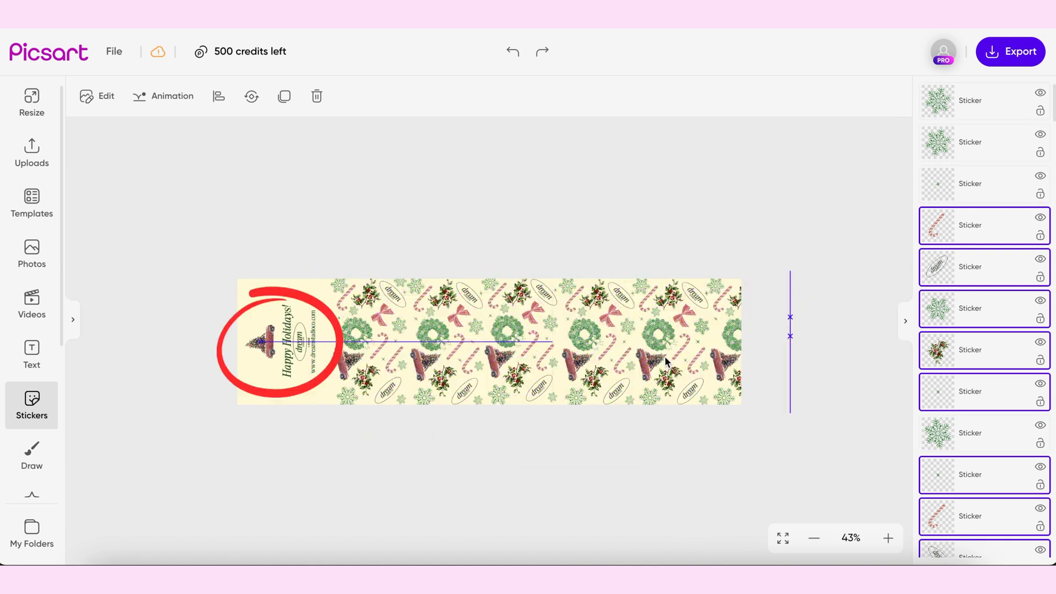
pyautogui.moveTo(665, 358); pyautogui.dragTo(655, 360)
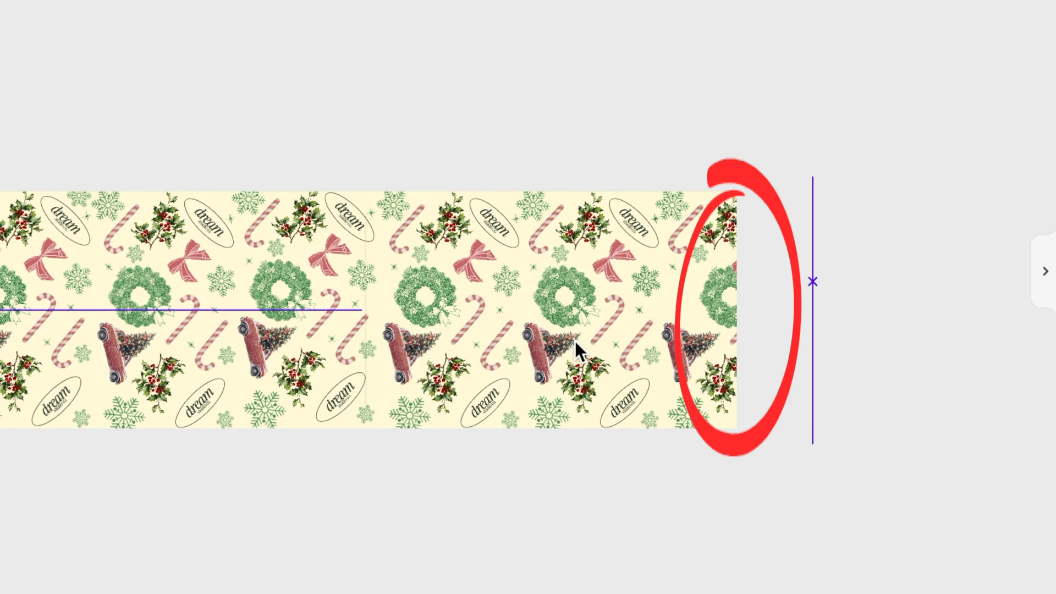
pyautogui.moveTo(575, 341); pyautogui.dragTo(573, 341)
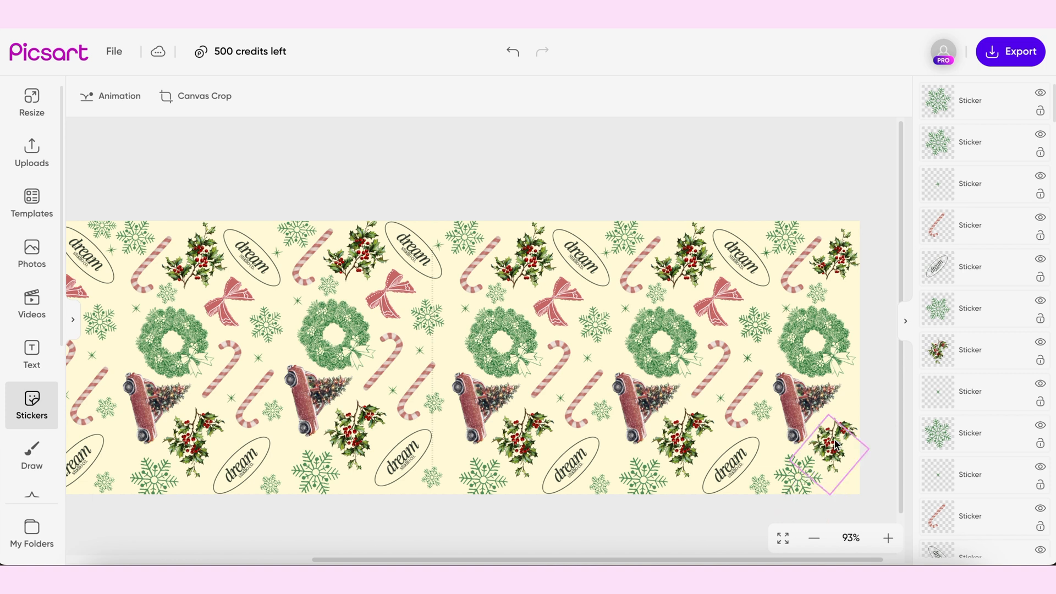
# Step: Adjust the large snowflake in the banner's lower right corner, and shift the whole sticker pattern slightly left toward the text
pyautogui.click(796, 481)
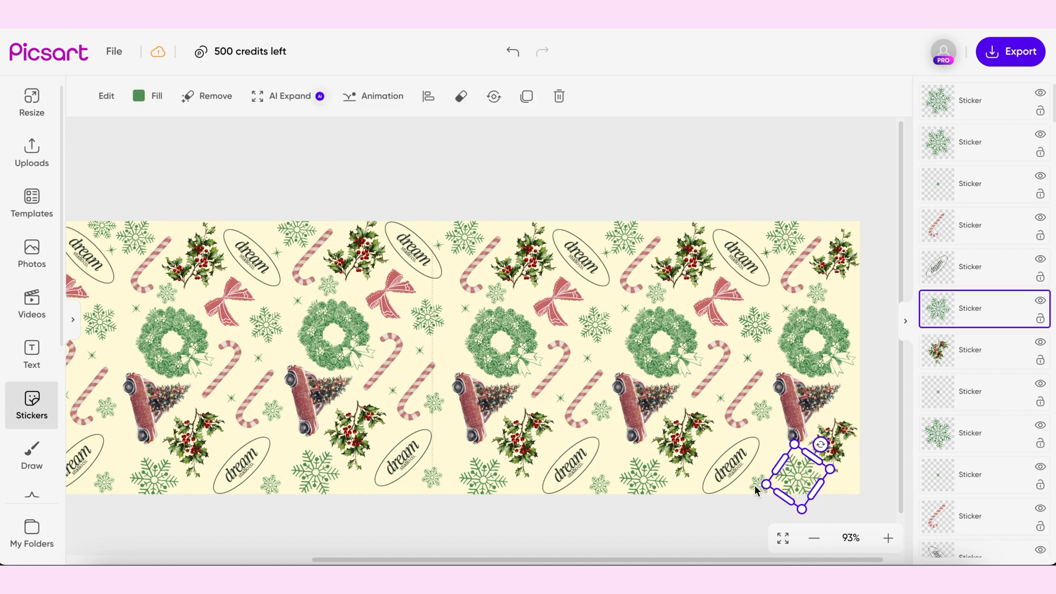
pyautogui.moveTo(755, 490); pyautogui.dragTo(748, 495)
pyautogui.click(794, 482)
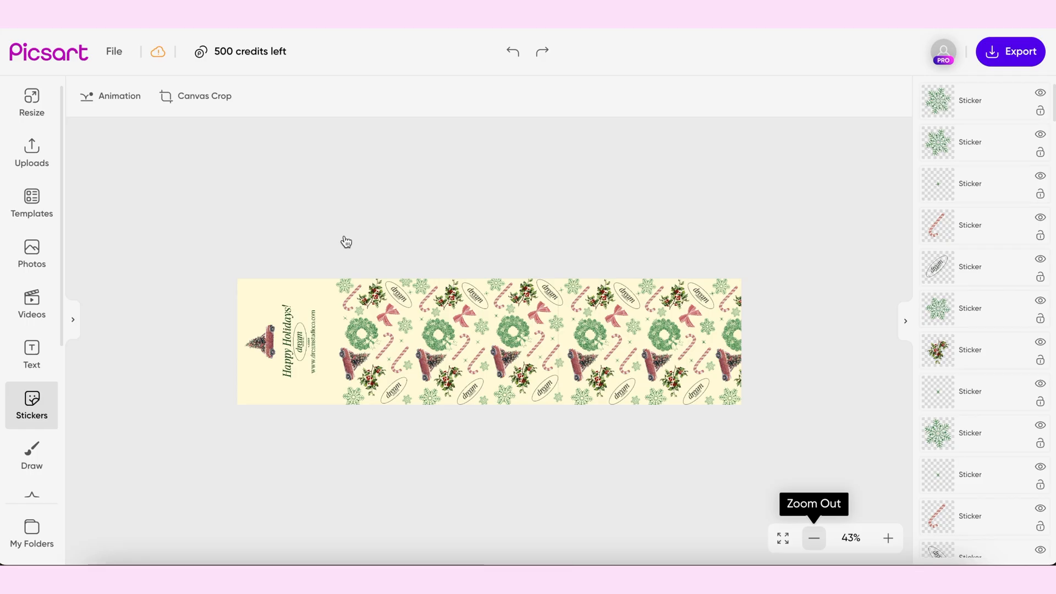
pyautogui.moveTo(331, 232); pyautogui.dragTo(778, 441)
pyautogui.moveTo(656, 359); pyautogui.dragTo(651, 363)
# Step: Resize the holly in the banner's lower right corner to about 0.92 in wide so it fits inside the edge
pyautogui.scroll(5, 643, 330)
pyautogui.moveTo(789, 472); pyautogui.dragTo(834, 488)
pyautogui.click(834, 440)
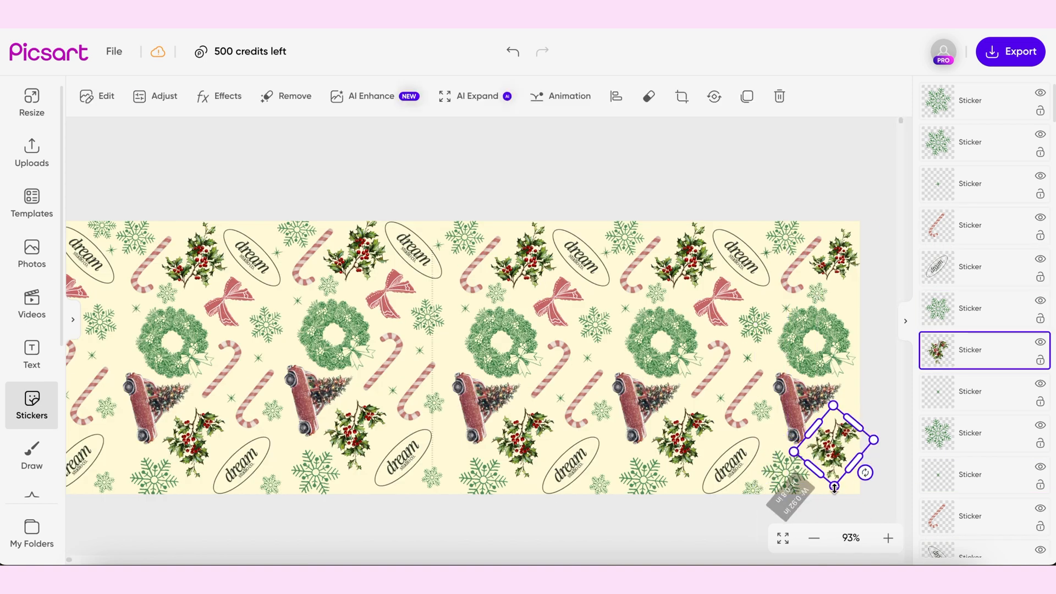
pyautogui.click(846, 525)
pyautogui.scroll(3, 859, 429)
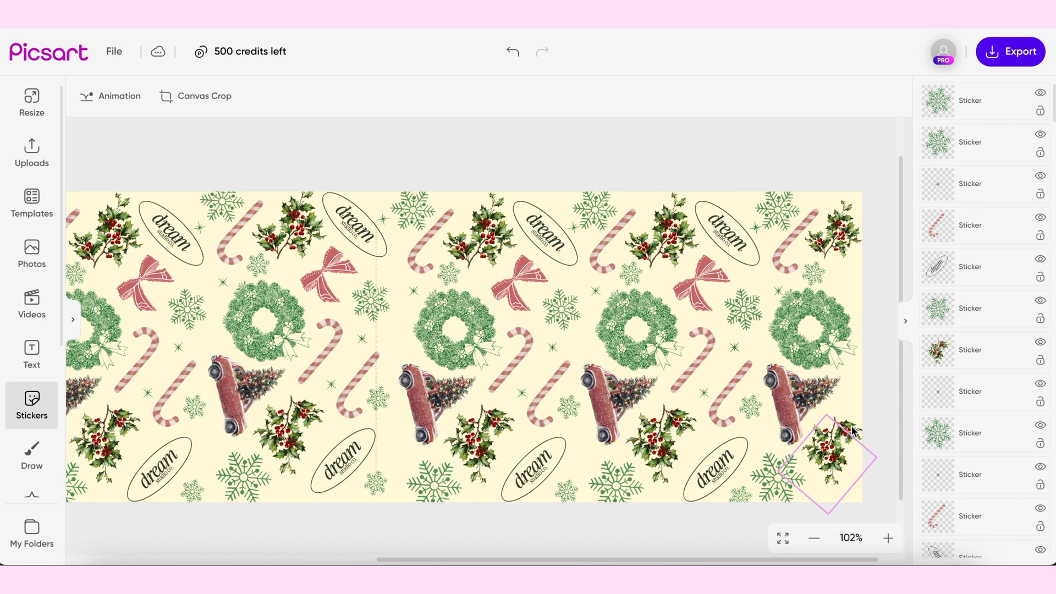
# Step: Add star copies along the banner's right edge, and move the stars beside the last two upper dream logos up and left
pyautogui.click(852, 431)
pyautogui.click(860, 395)
pyautogui.moveTo(759, 226); pyautogui.dragTo(740, 209)
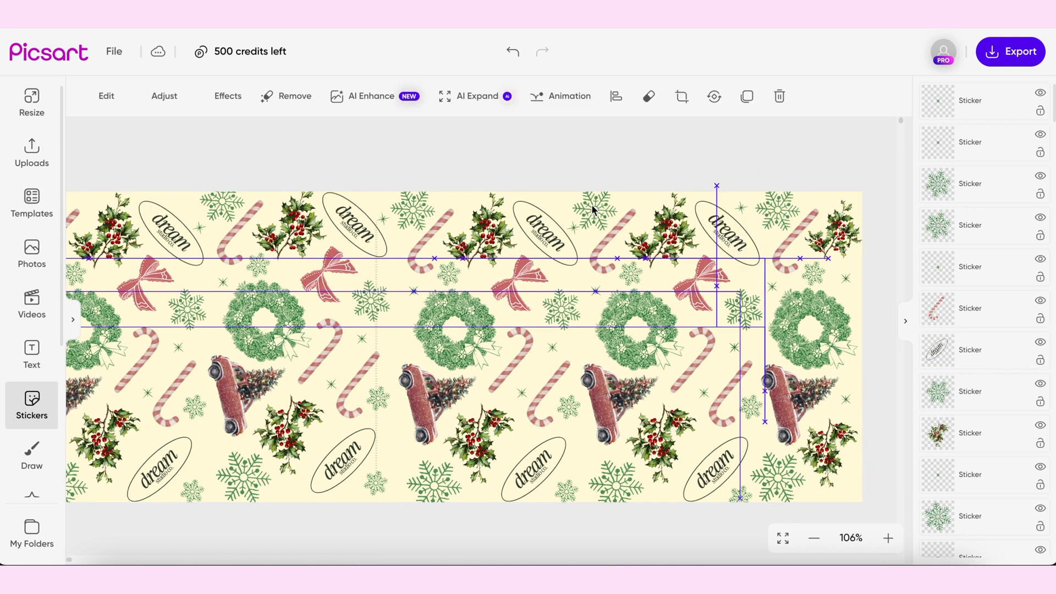
pyautogui.moveTo(574, 231); pyautogui.dragTo(557, 212)
# Step: Open the export settings for the finished banner and set the file type to PDF
pyautogui.press('super+shift+5')
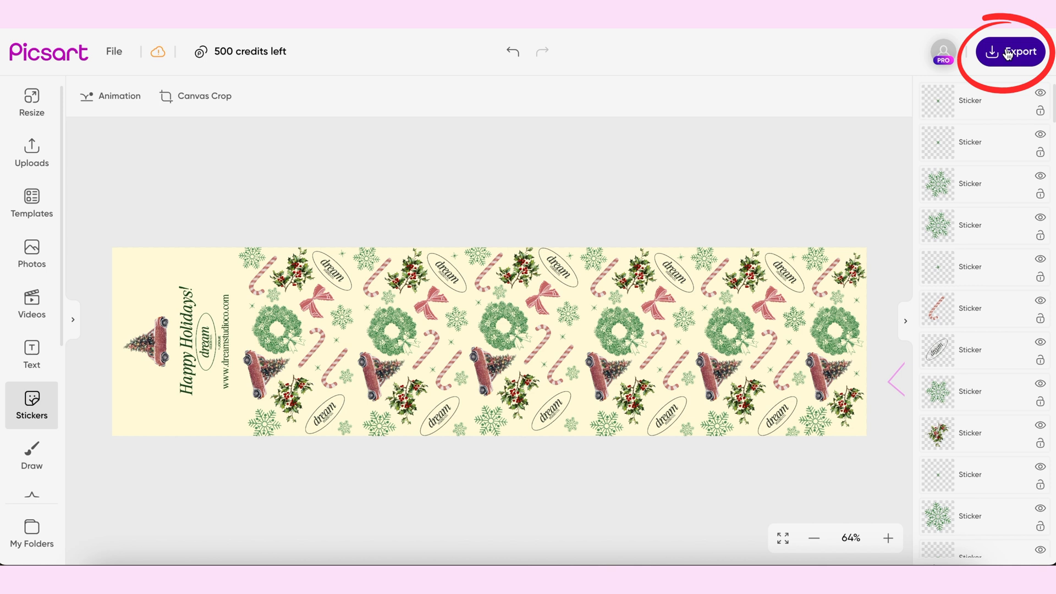
pyautogui.click(1008, 53)
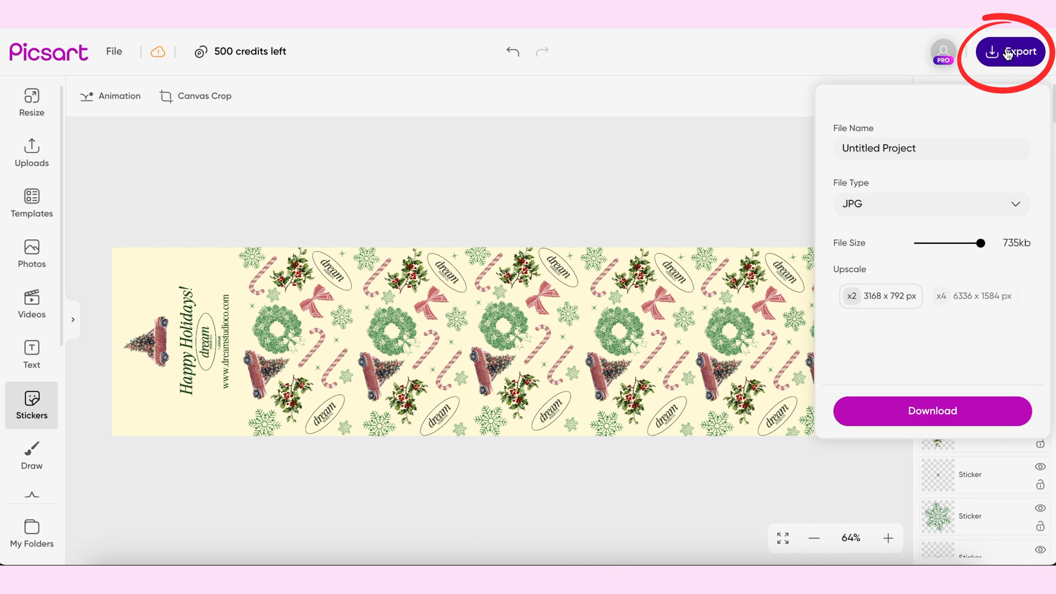
pyautogui.click(944, 218)
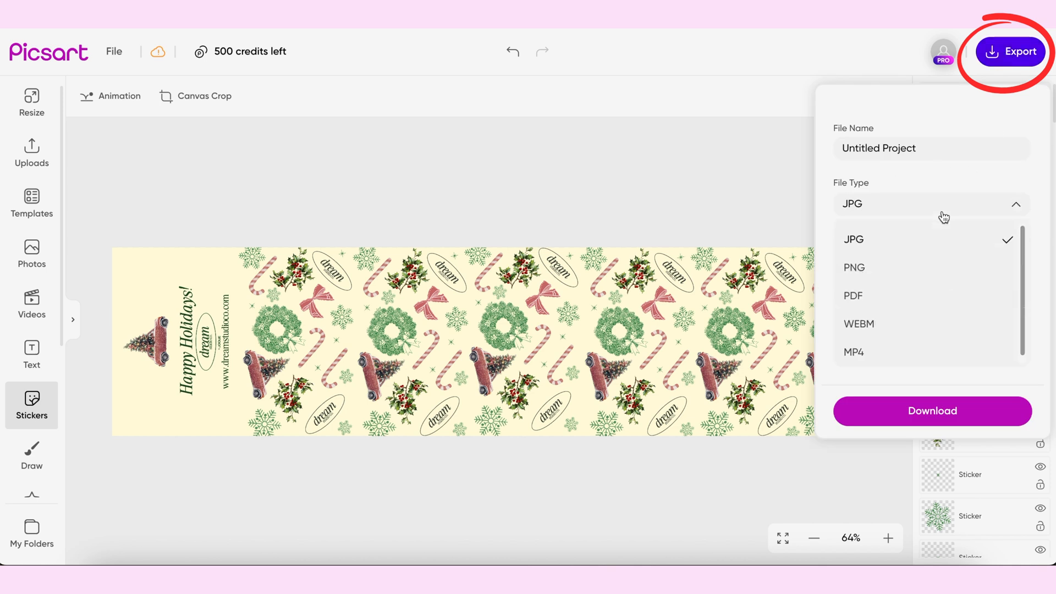
pyautogui.click(904, 297)
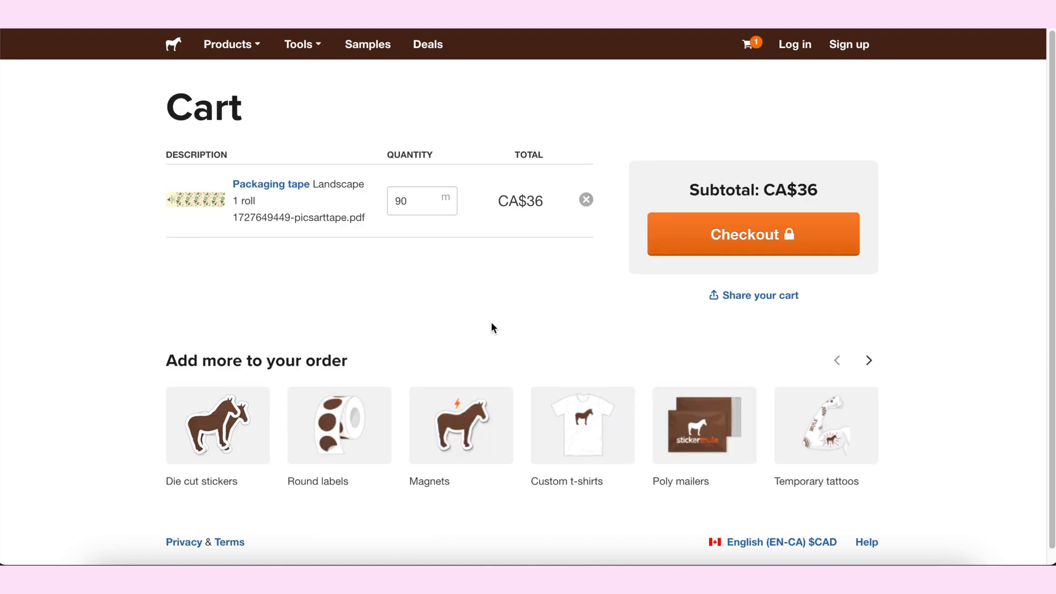
# Step: Proceed to checkout in the Sticker Mule cart with the 90 m roll of packaging tape
pyautogui.click(792, 248)
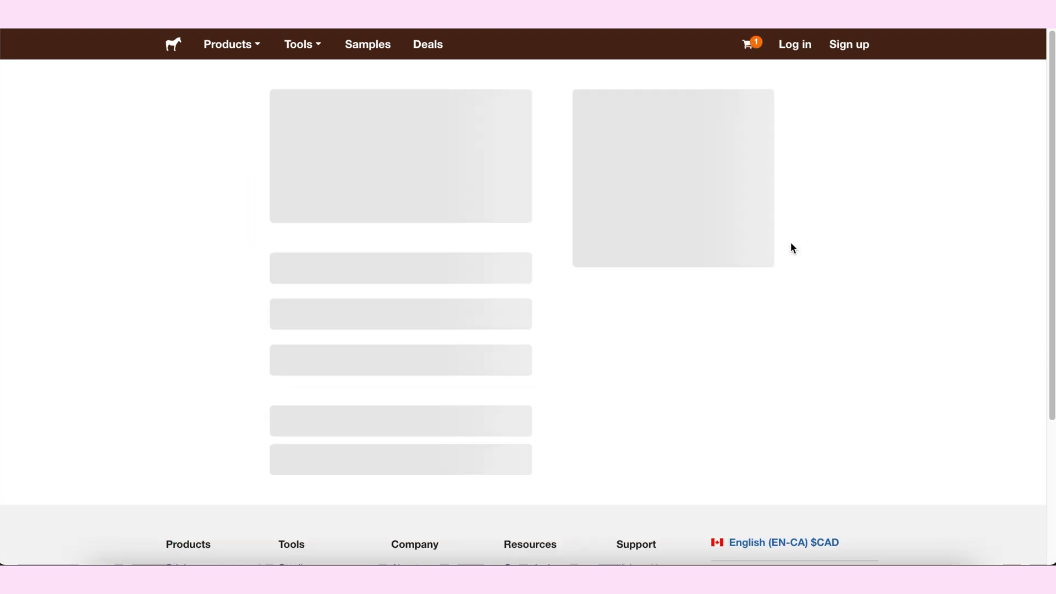